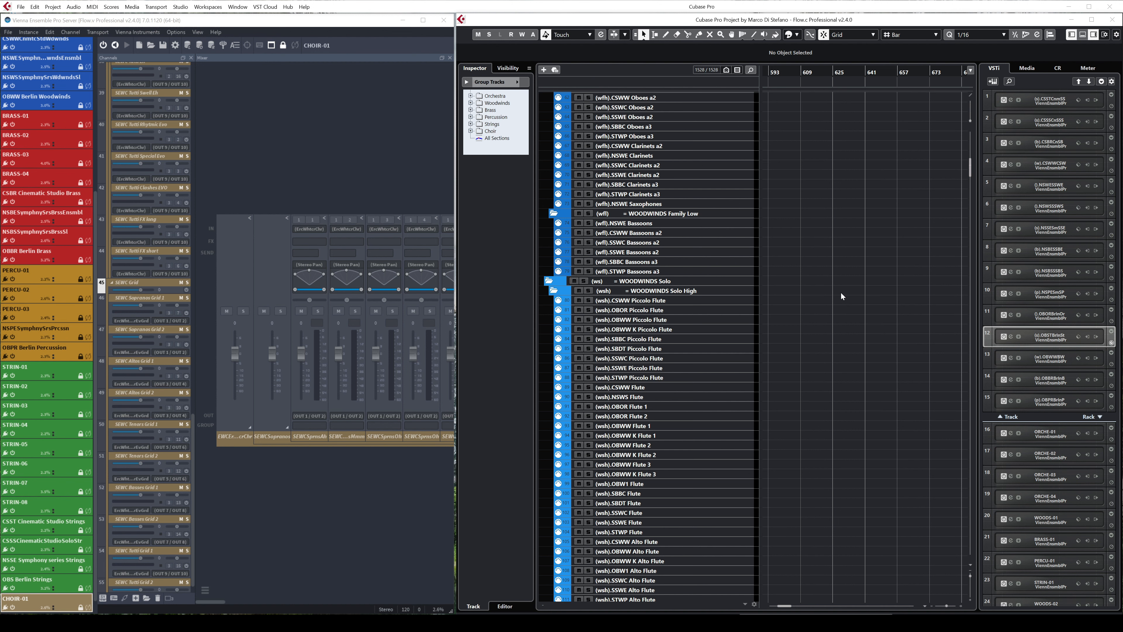
# Browse the template's track list through the woodwinds and brass sections and return to the start of the list.
pyautogui.scroll(-10, 840, 291)
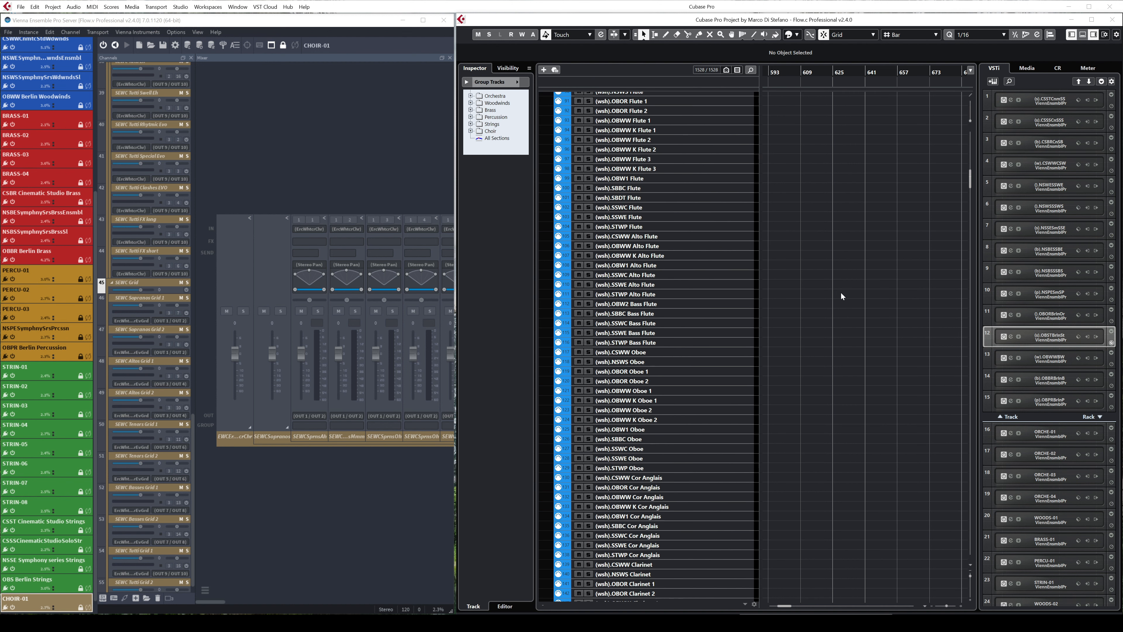
pyautogui.scroll(-5, 840, 295)
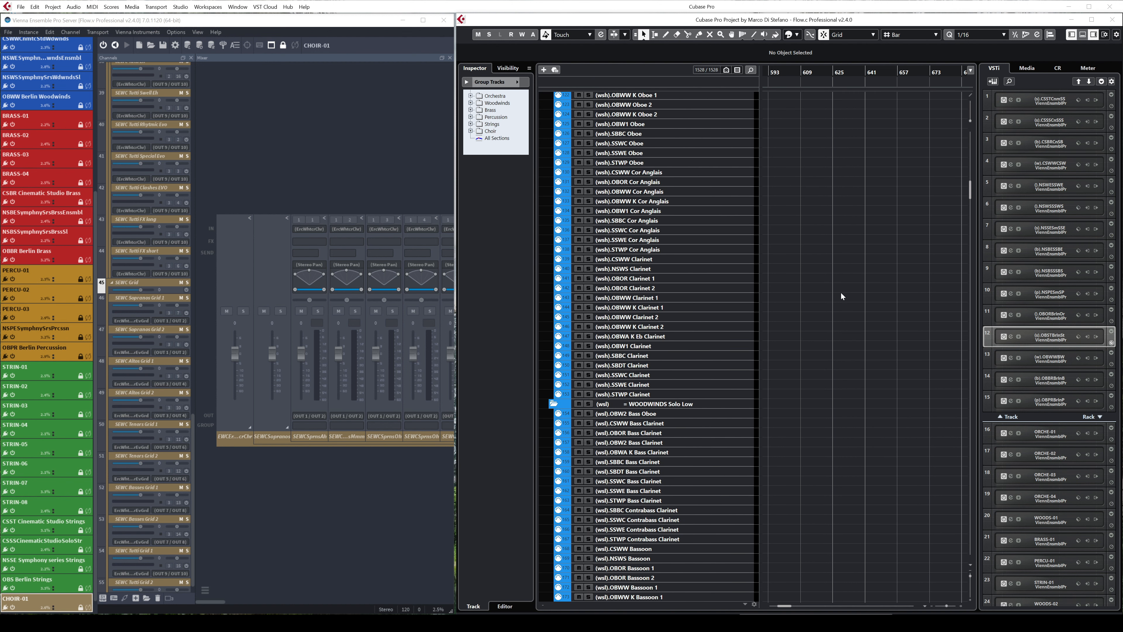
pyautogui.scroll(-3, 841, 292)
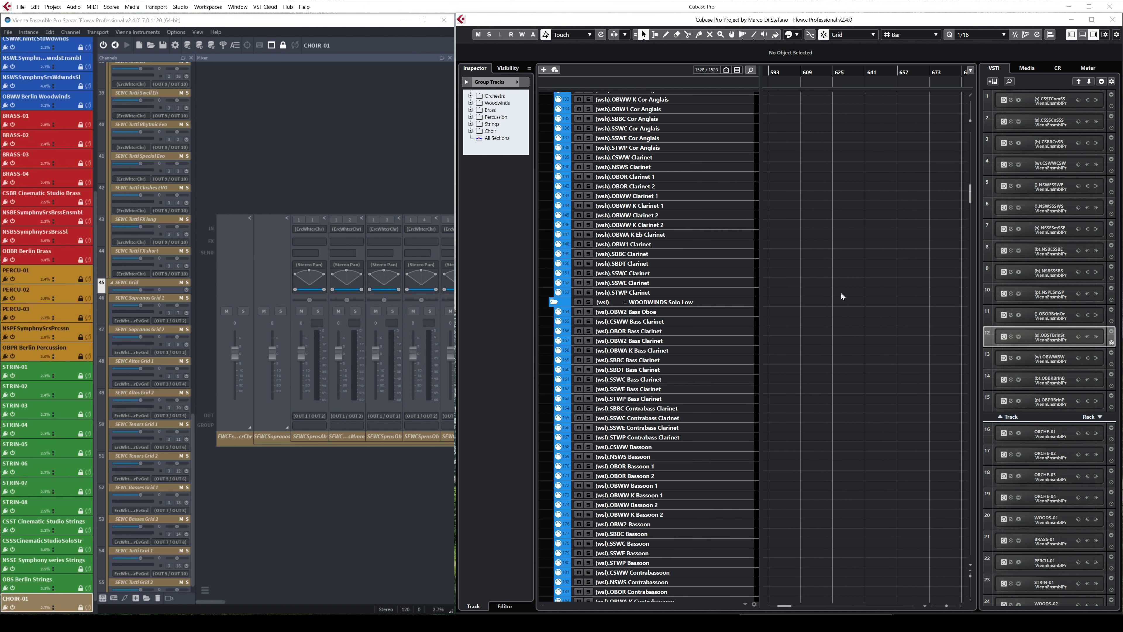
pyautogui.scroll(-5, 840, 292)
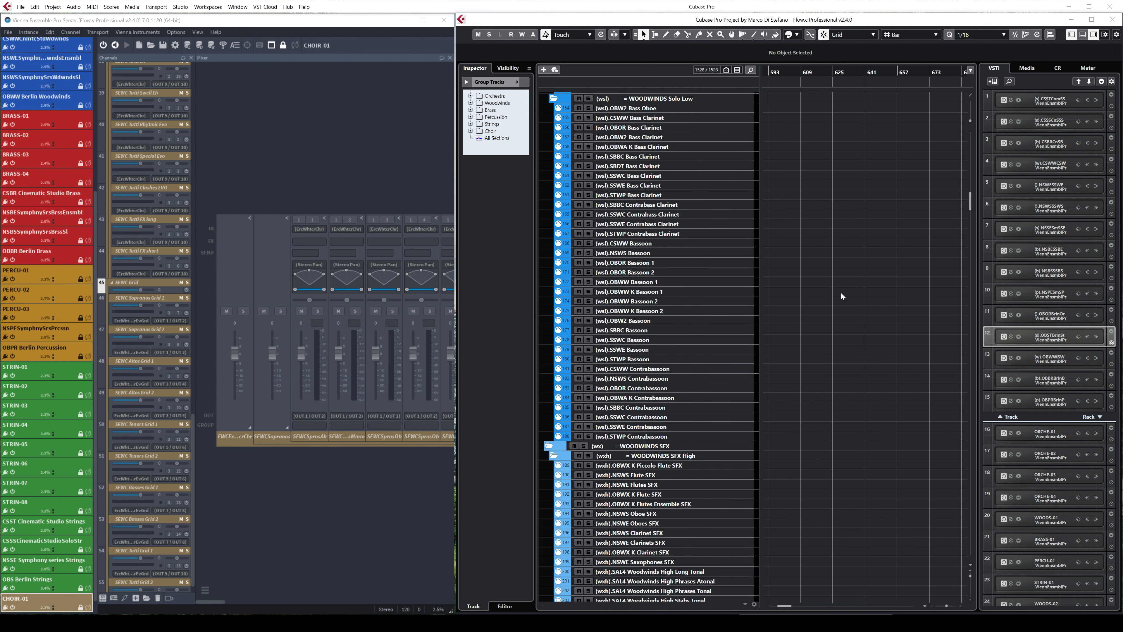
pyautogui.scroll(-12, 841, 292)
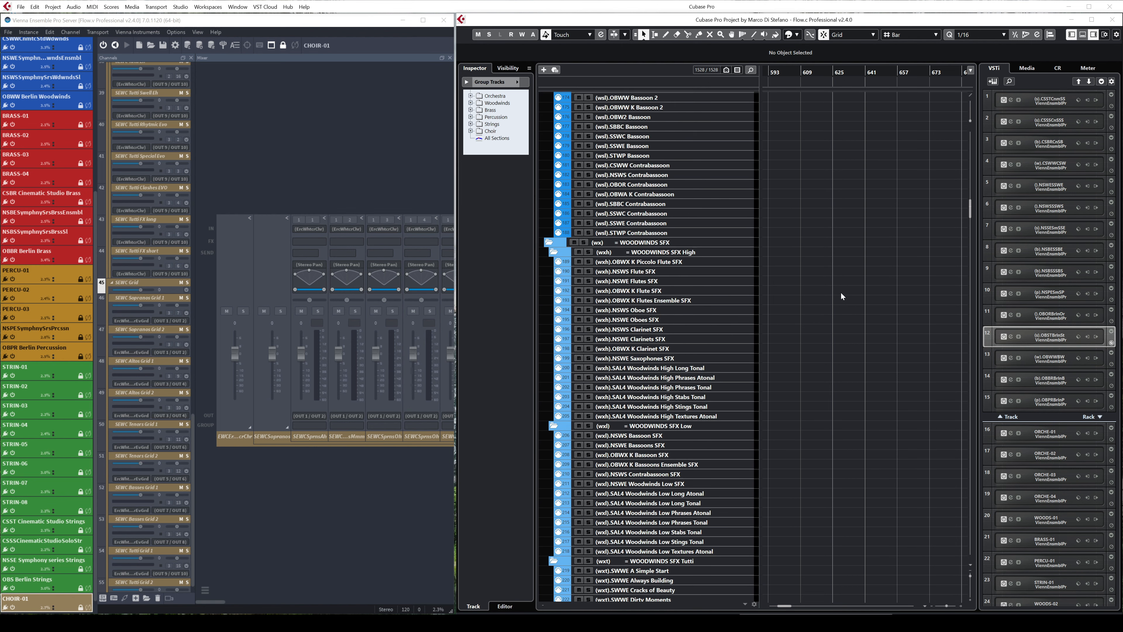
pyautogui.scroll(-10, 841, 291)
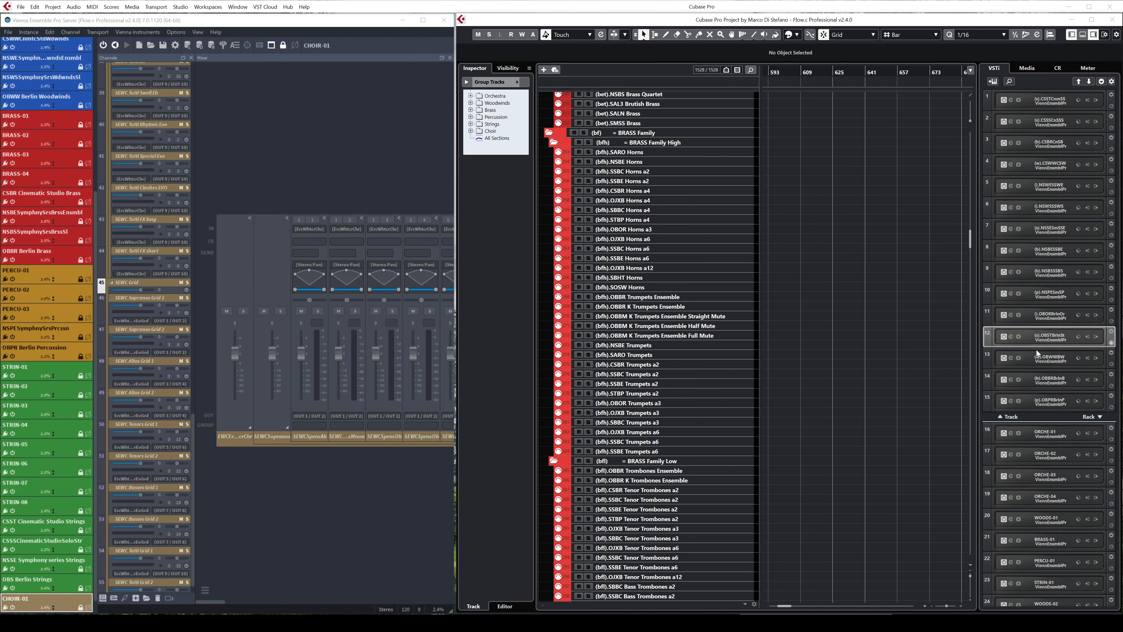
pyautogui.scroll(-10, 945, 273)
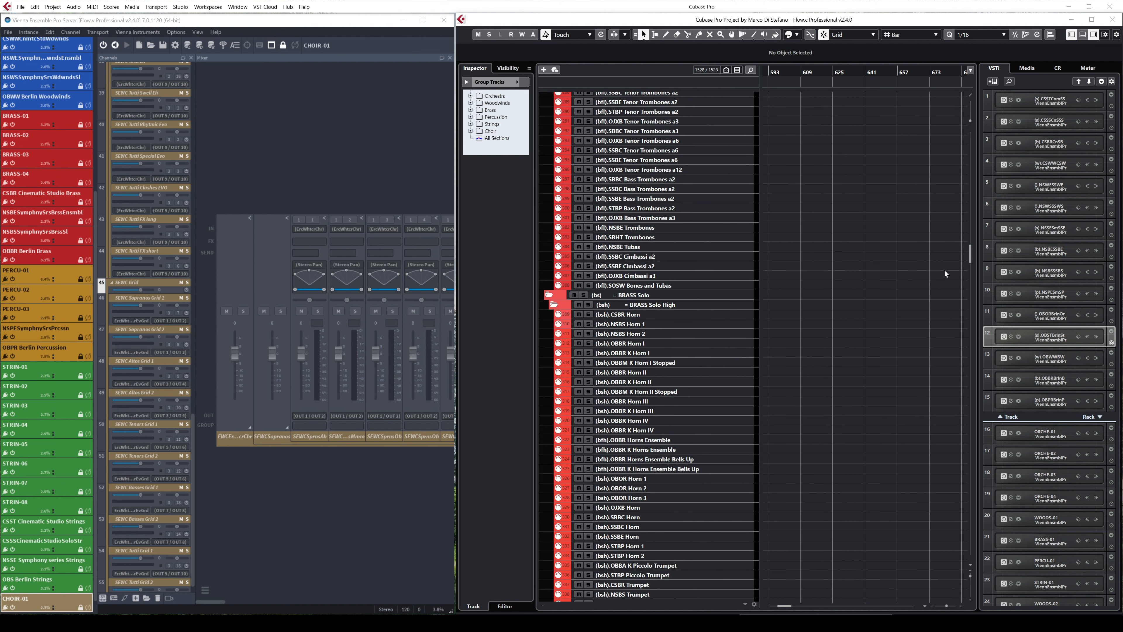
pyautogui.moveTo(970, 256); pyautogui.dragTo(990, 113)
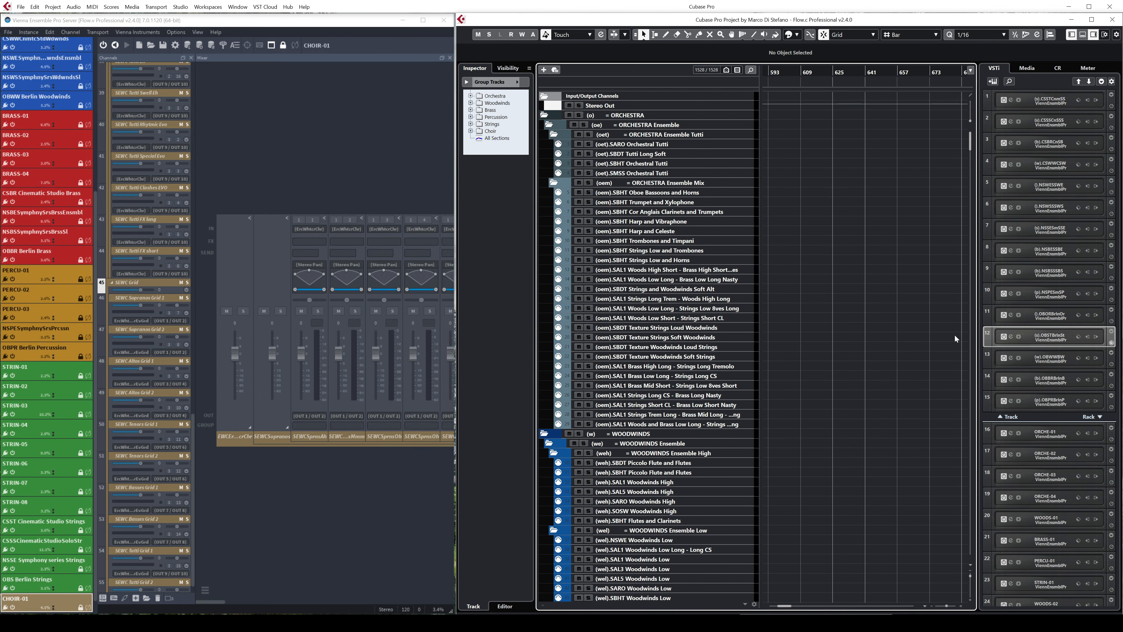
# Open the OBST Berlin Strings instance's connection window, switch off the highlighted option beside its buffer setting, and close the window.
pyautogui.click(1012, 337)
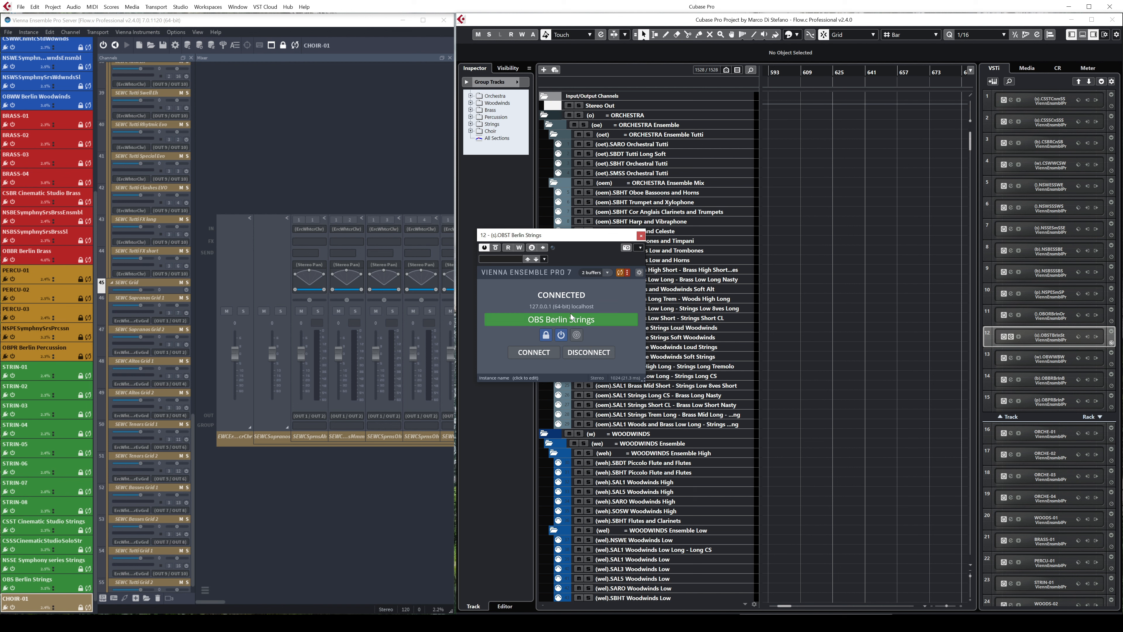
pyautogui.click(628, 274)
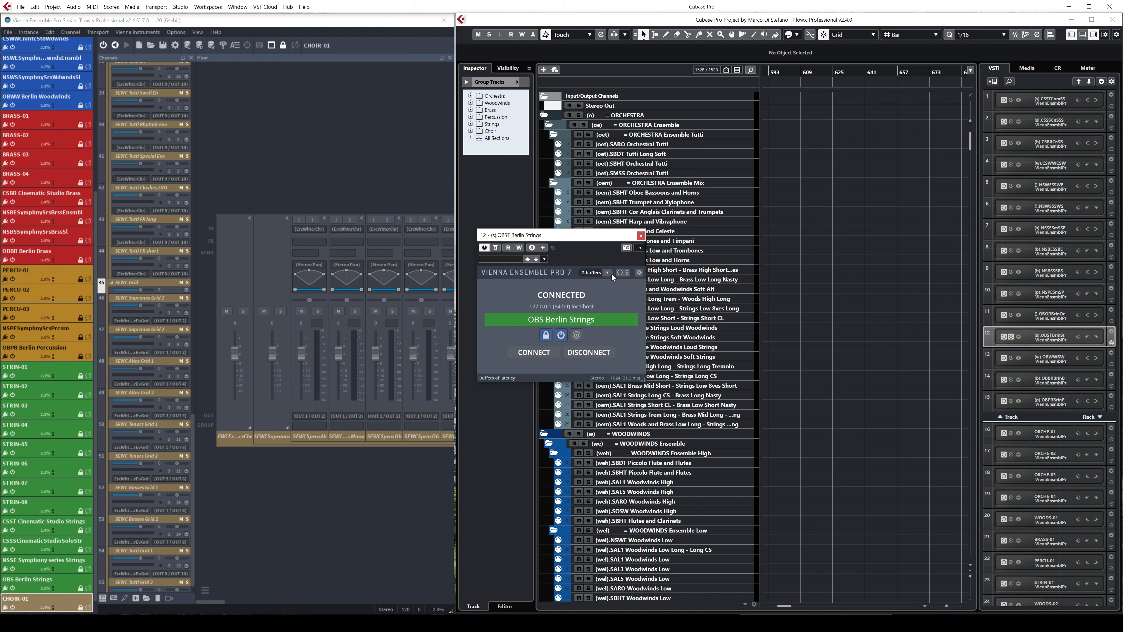
pyautogui.click(640, 235)
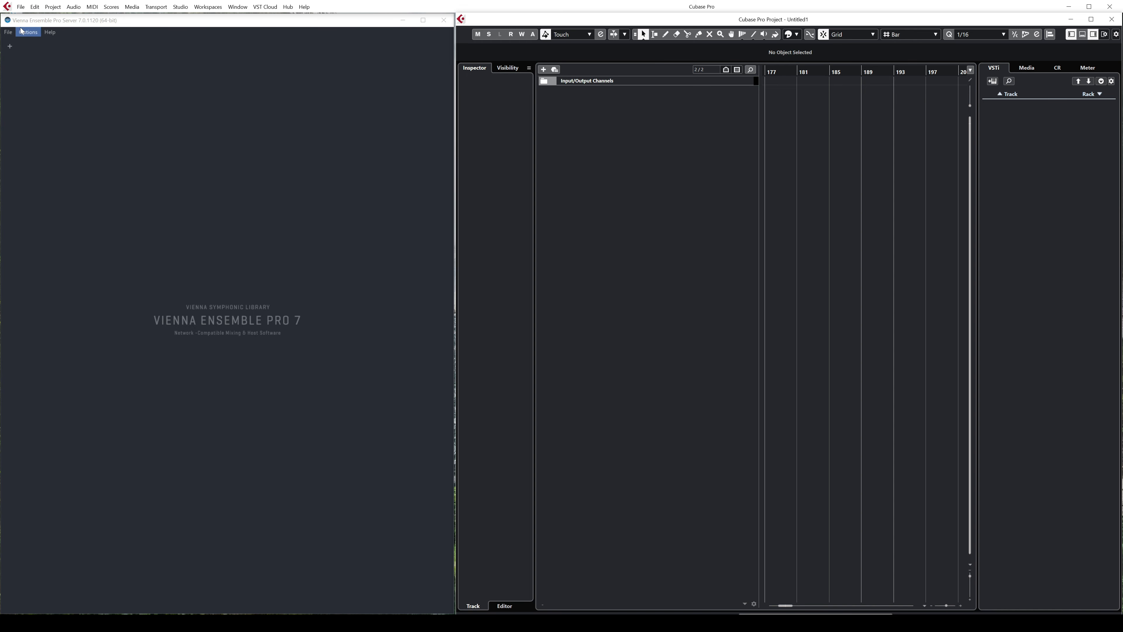
# Start importing tracks into the empty project from the project file Flow.c Professional v2.4.0.cpr.
pyautogui.click(21, 8)
pyautogui.moveTo(49, 131)
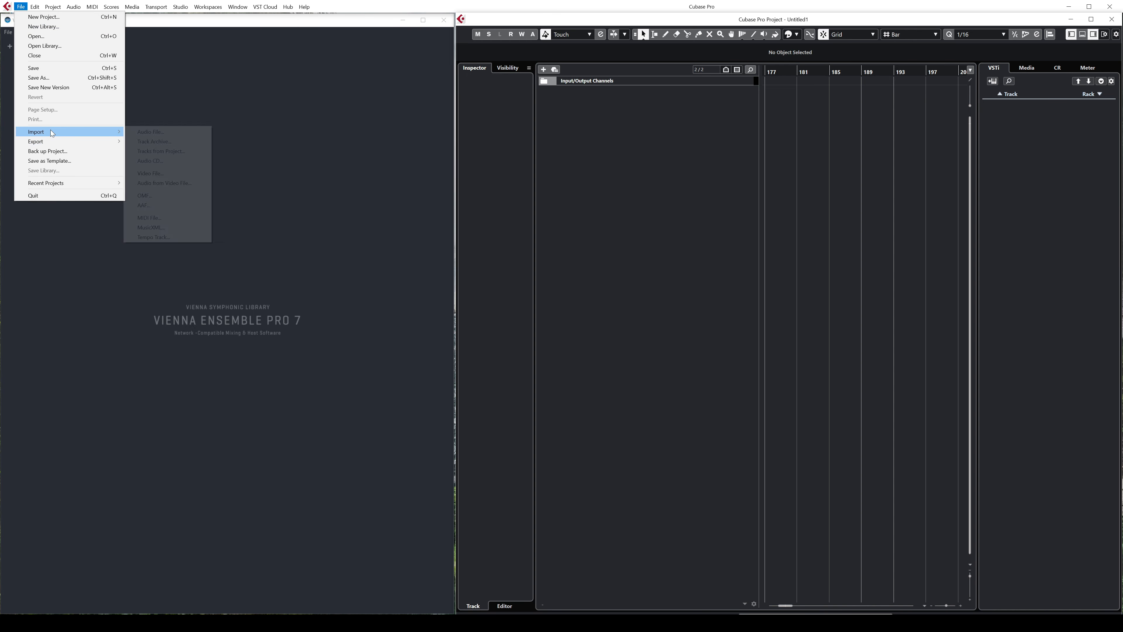
pyautogui.click(158, 151)
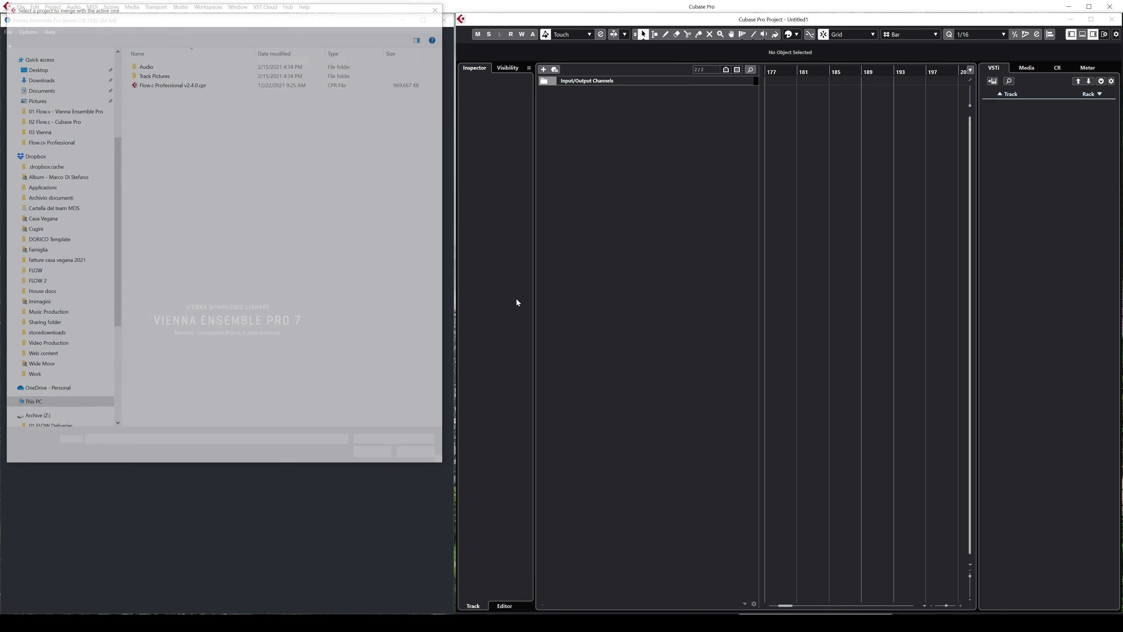
pyautogui.click(179, 85)
pyautogui.doubleClick(179, 90)
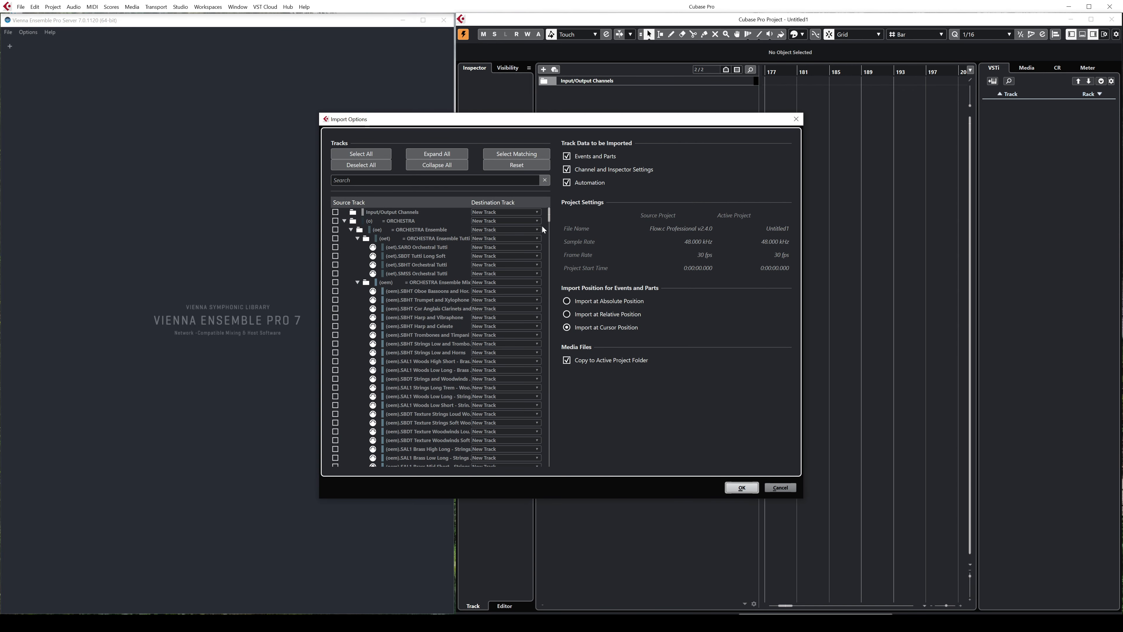
# Filter the source tracks in the import options by OBBR.
pyautogui.click(398, 181)
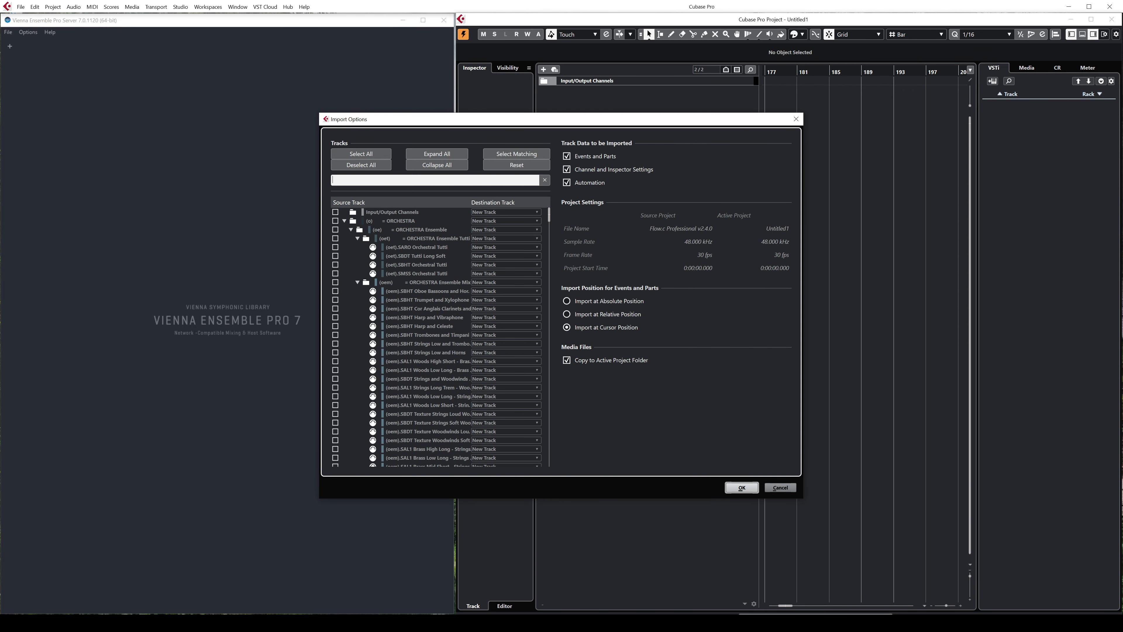
pyautogui.write('OBBR')
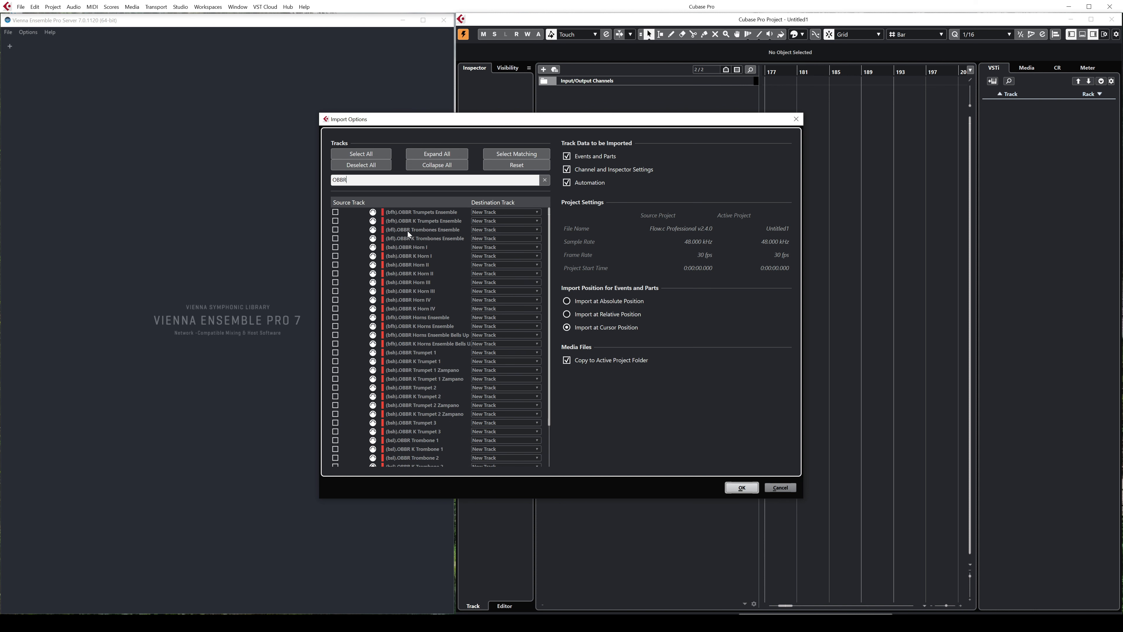
pyautogui.moveTo(350, 180); pyautogui.dragTo(330, 180)
# Mark all OBBR brass tracks, from Trumpets Ensemble through K Tuba, and the OBBR Berlin Brass instrument for import.
pyautogui.click(335, 212)
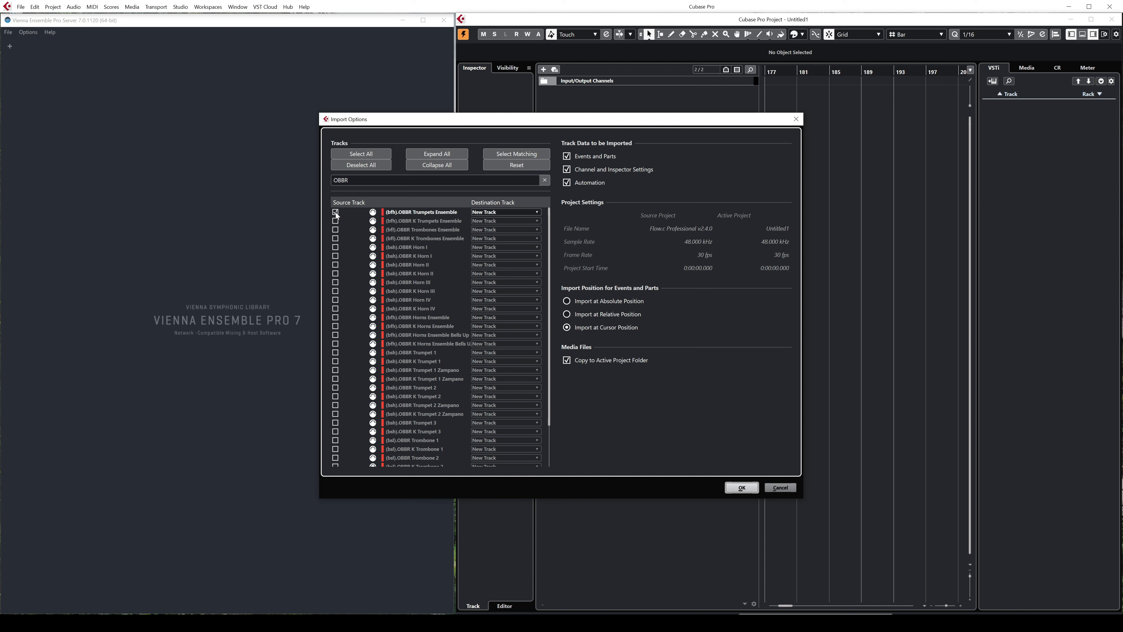
pyautogui.click(335, 220)
pyautogui.click(335, 229)
pyautogui.click(335, 239)
pyautogui.click(335, 247)
pyautogui.moveTo(336, 261); pyautogui.dragTo(337, 455)
pyautogui.scroll(-2, 337, 460)
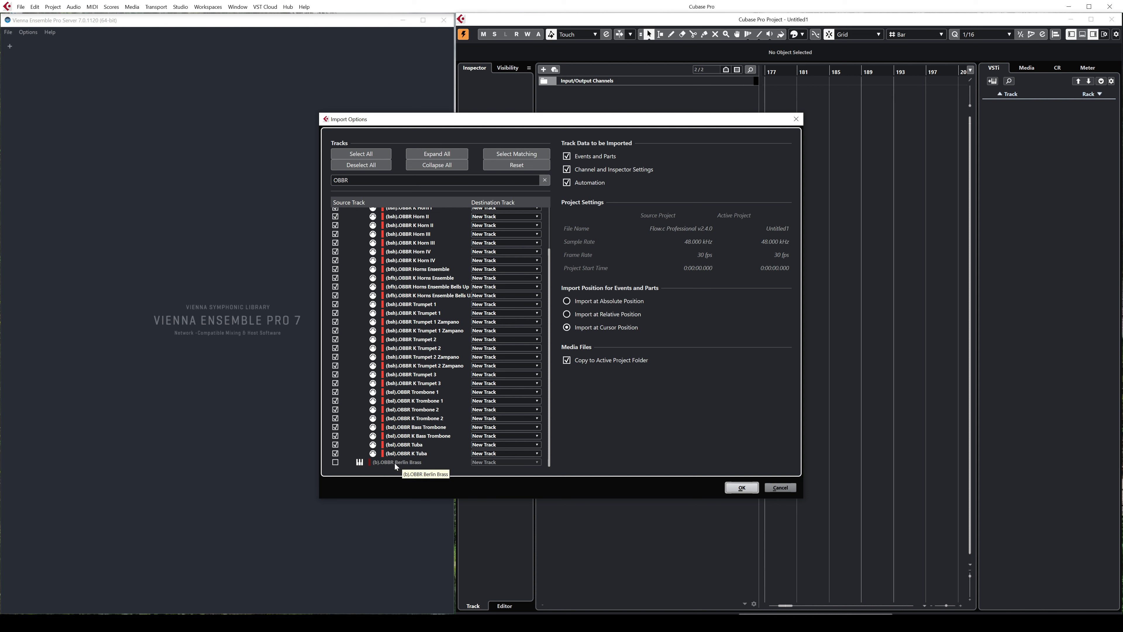
pyautogui.click(335, 463)
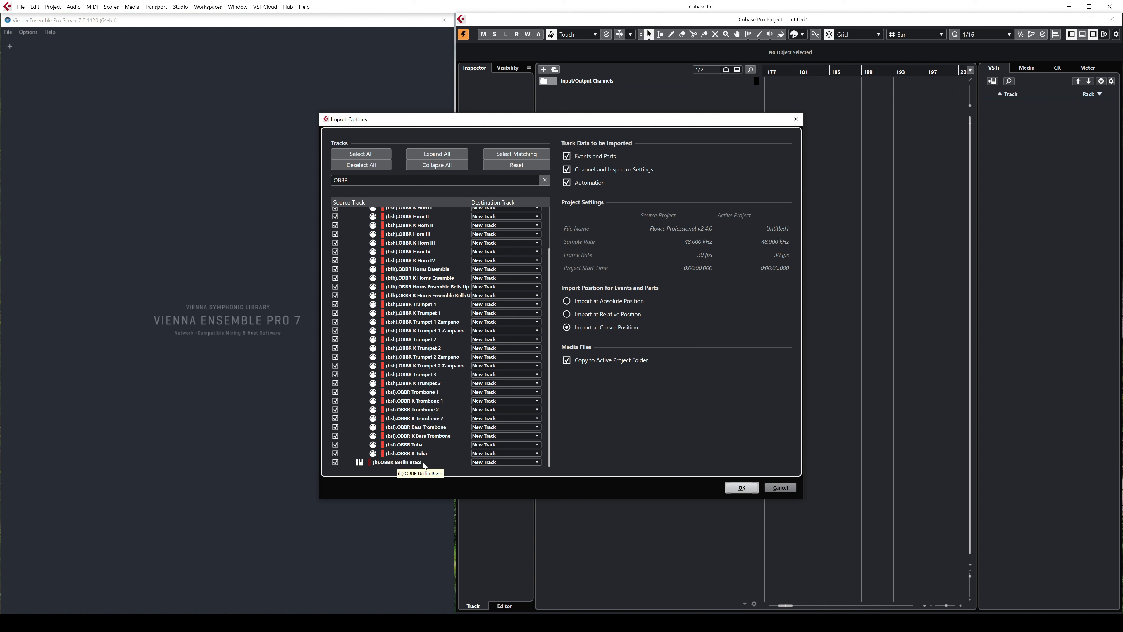
pyautogui.scroll(2, 428, 402)
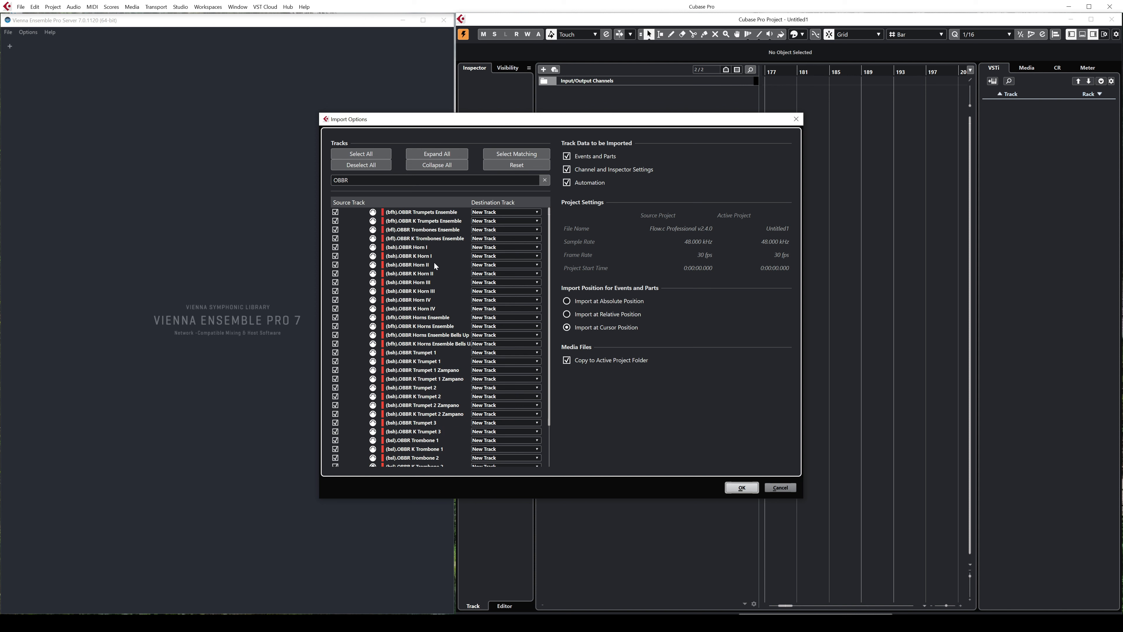
# Filter the source tracks by OBST and mark those from Strings Ensemble through Violins II Repetitions for import.
pyautogui.click(545, 179)
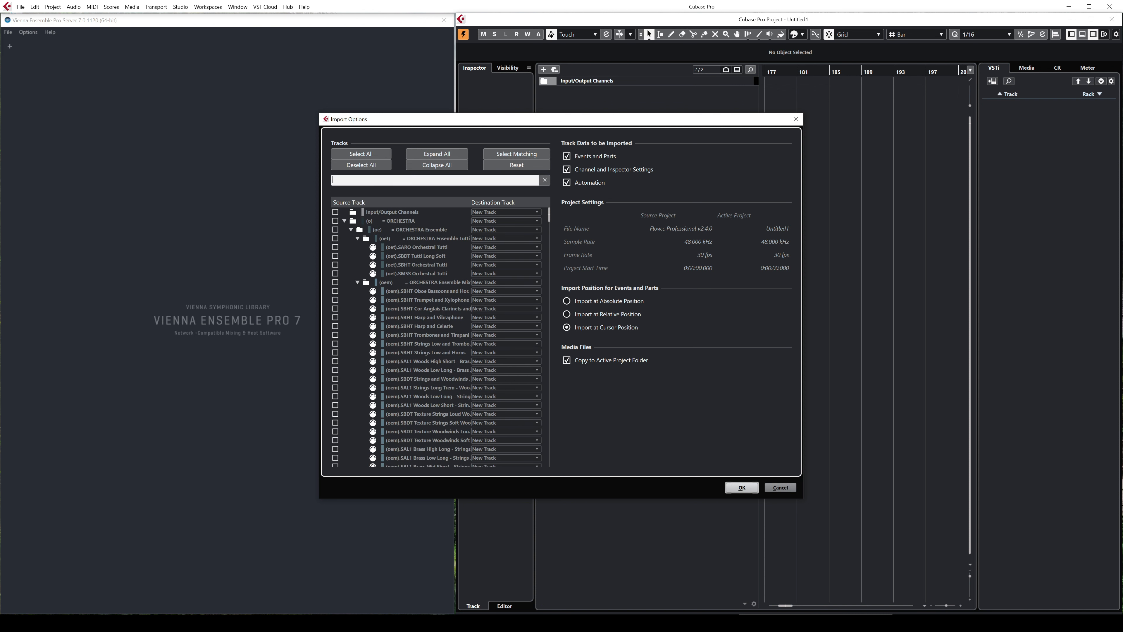
pyautogui.write('OBBS')
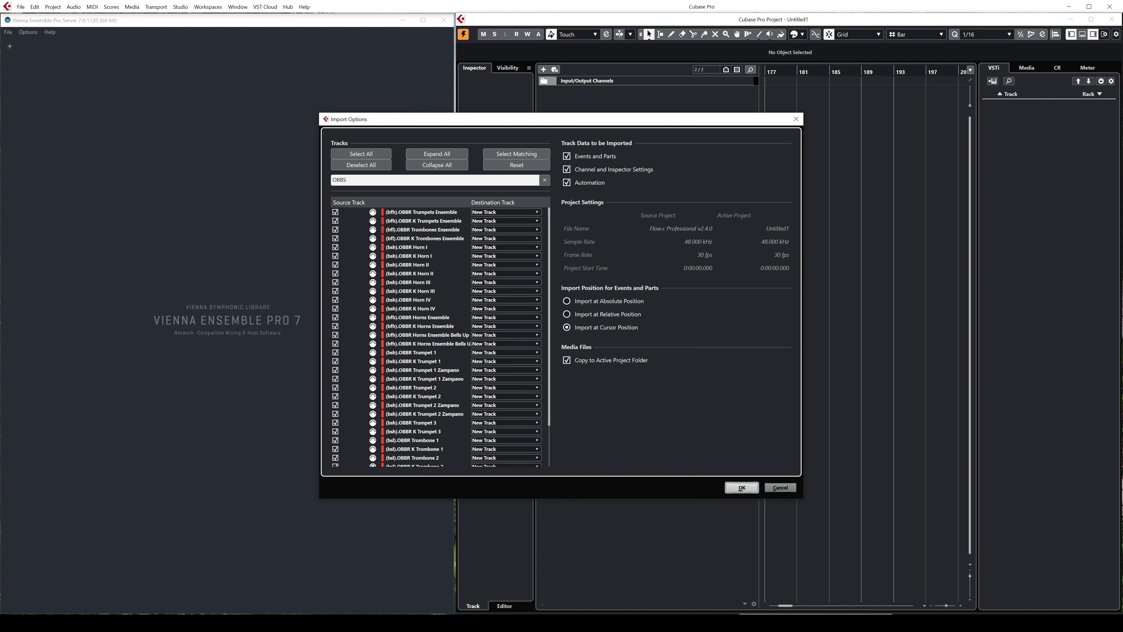
pyautogui.press('BackSpace')
pyautogui.write('T')
pyautogui.scroll(-4, 396, 243)
pyautogui.scroll(-4, 396, 243)
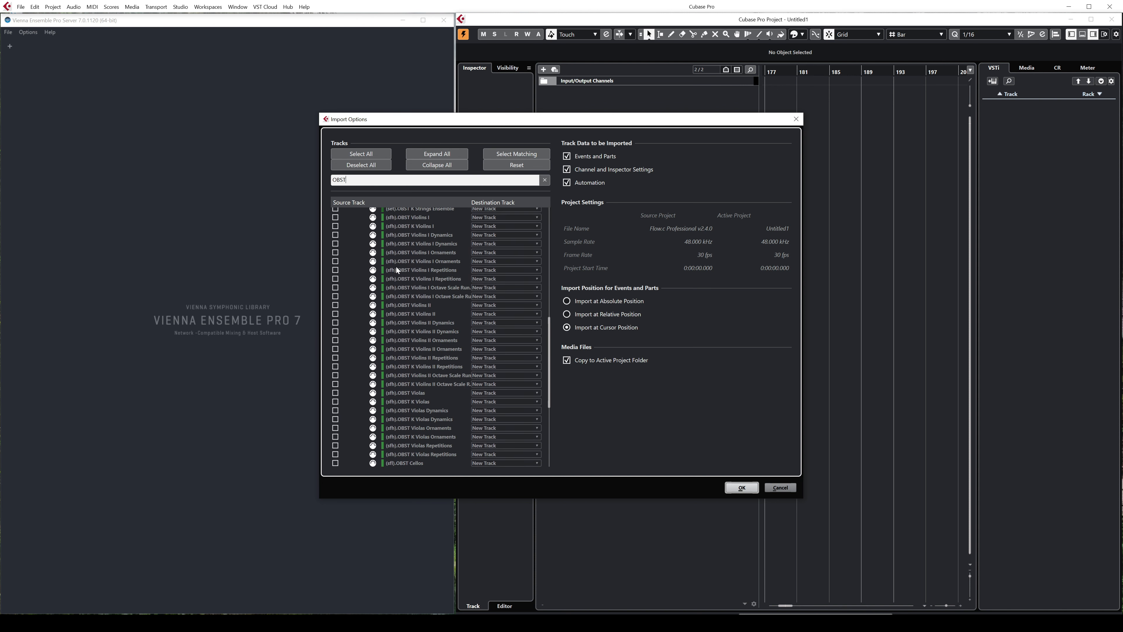
pyautogui.moveTo(335, 303); pyautogui.dragTo(336, 467)
# Filter the source tracks by OBSX and mark the five K Violins I, Violins II, Violas, Cellos and Basses SFX tracks.
pyautogui.click(375, 180)
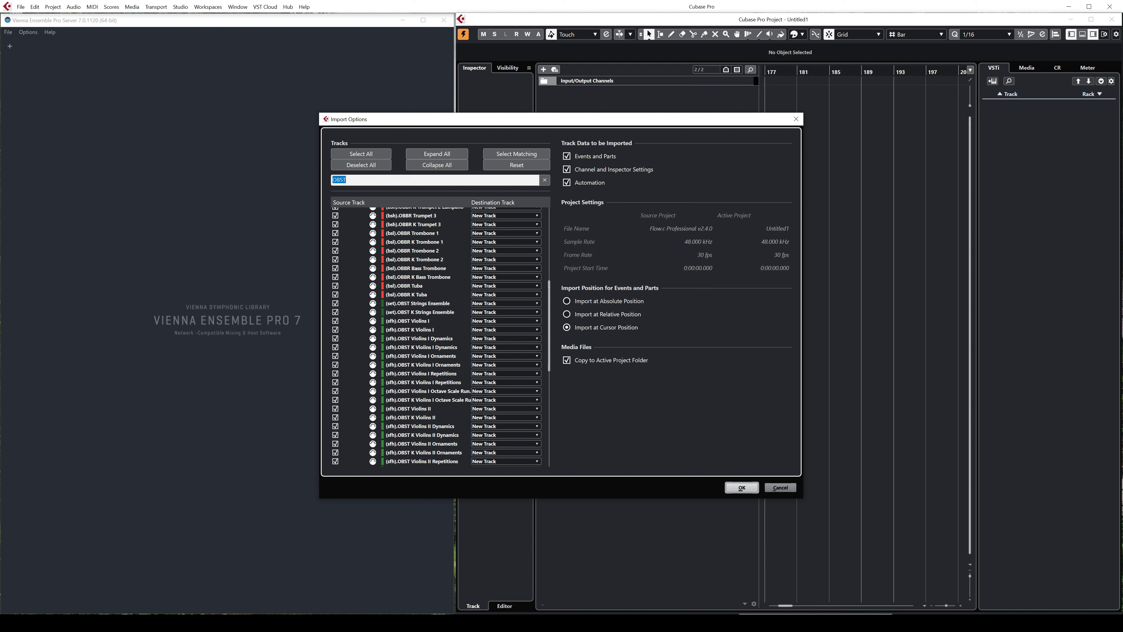
pyautogui.click(376, 180)
pyautogui.press('BackSpace')
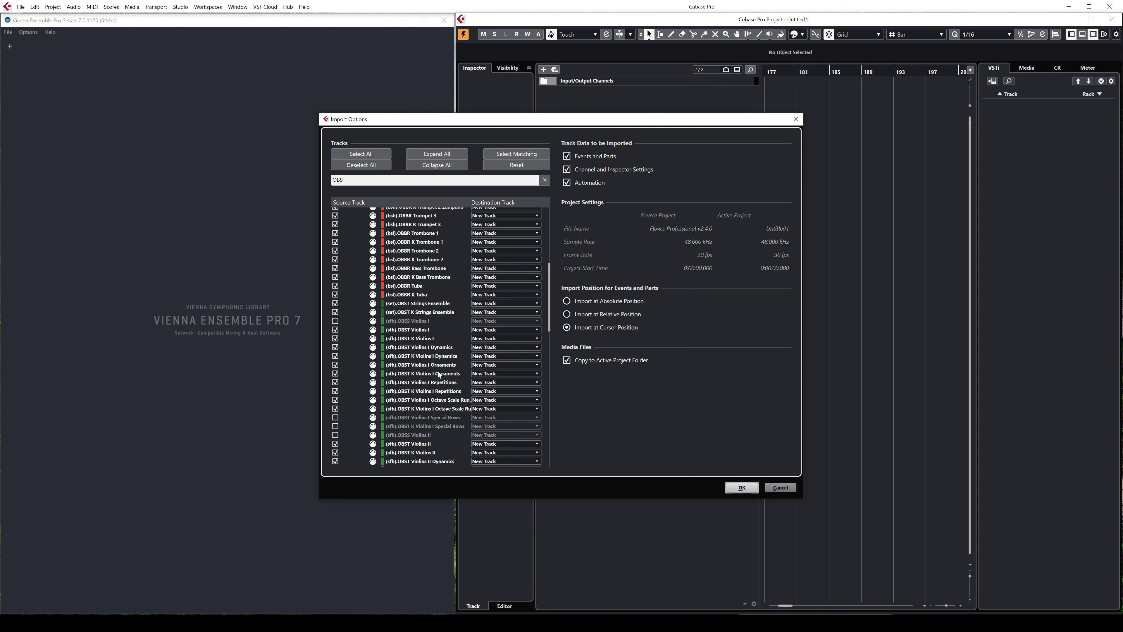
pyautogui.scroll(-12, 438, 374)
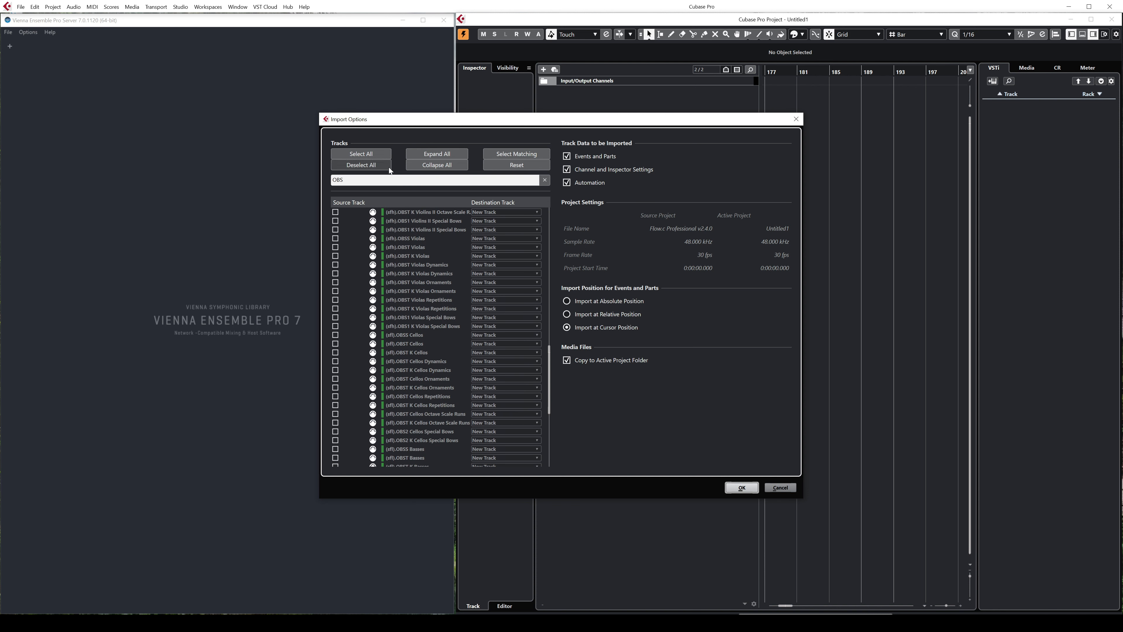
pyautogui.write('X')
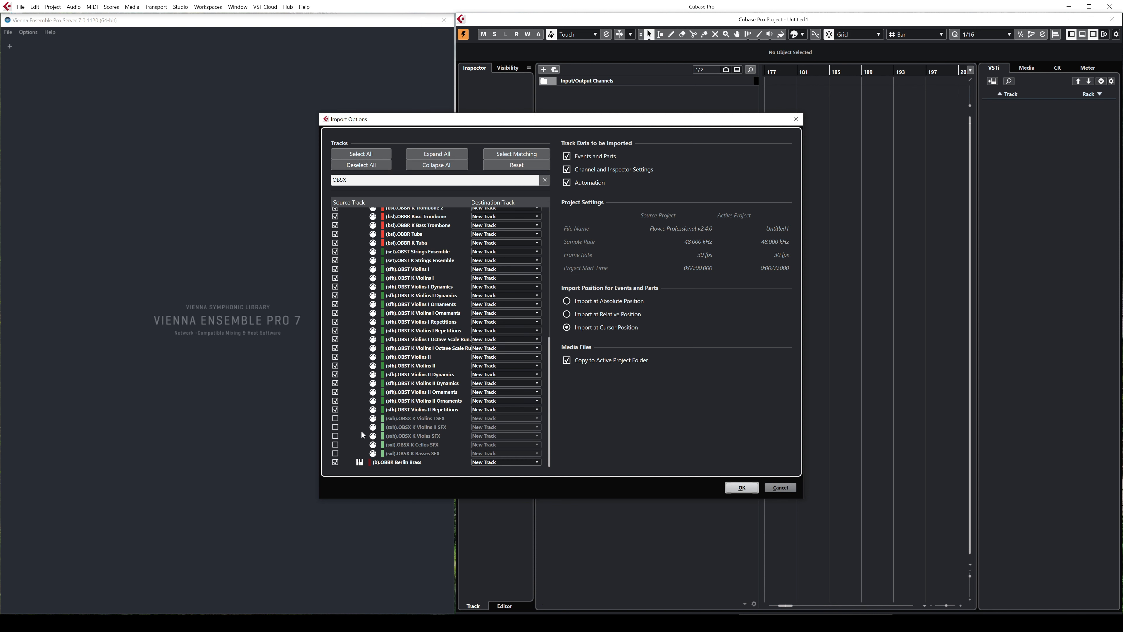
pyautogui.click(336, 417)
pyautogui.click(336, 427)
pyautogui.click(335, 436)
pyautogui.click(335, 445)
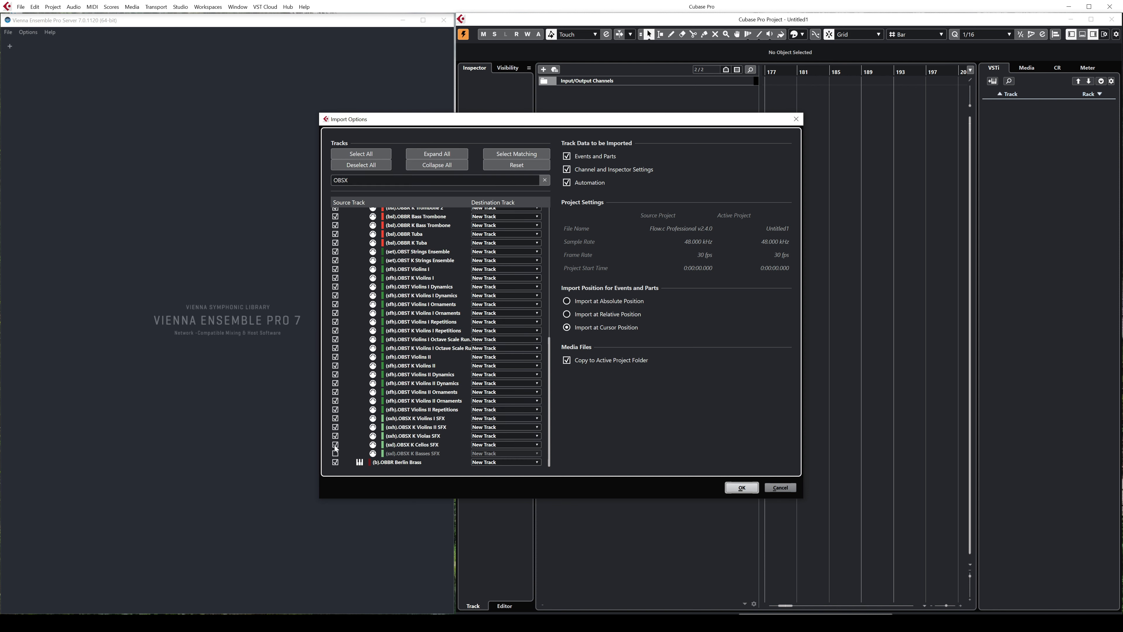
pyautogui.click(335, 453)
# Filter the source tracks by OBST again and mark the OBST Berlin Strings instrument for import.
pyautogui.click(377, 180)
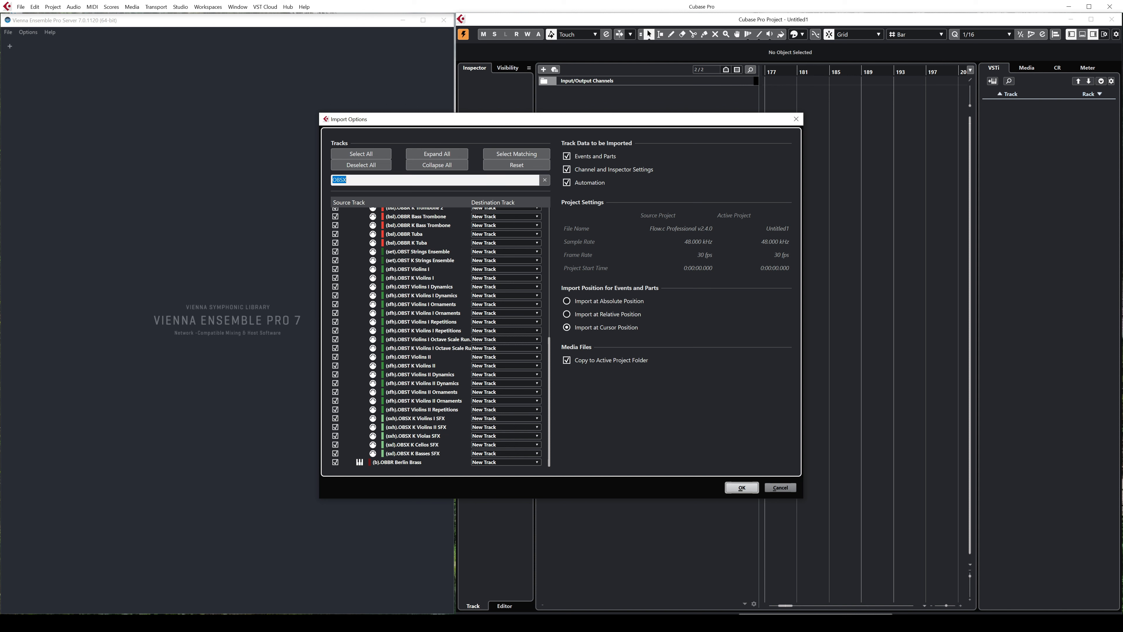
pyautogui.write('OBST')
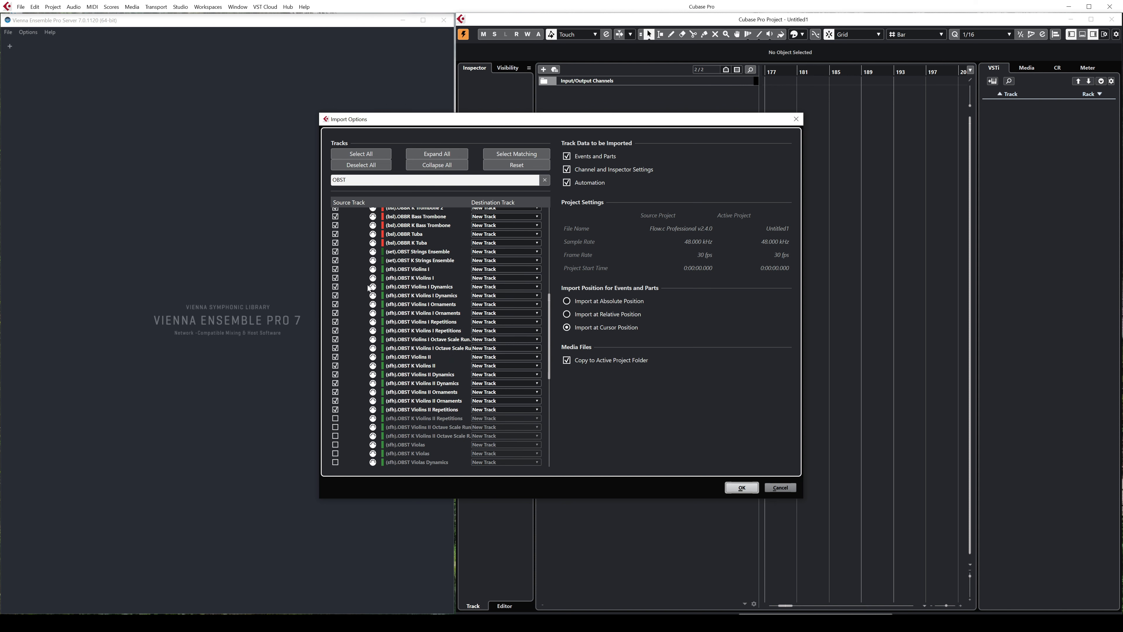
pyautogui.scroll(-8, 368, 287)
pyautogui.scroll(-2, 399, 463)
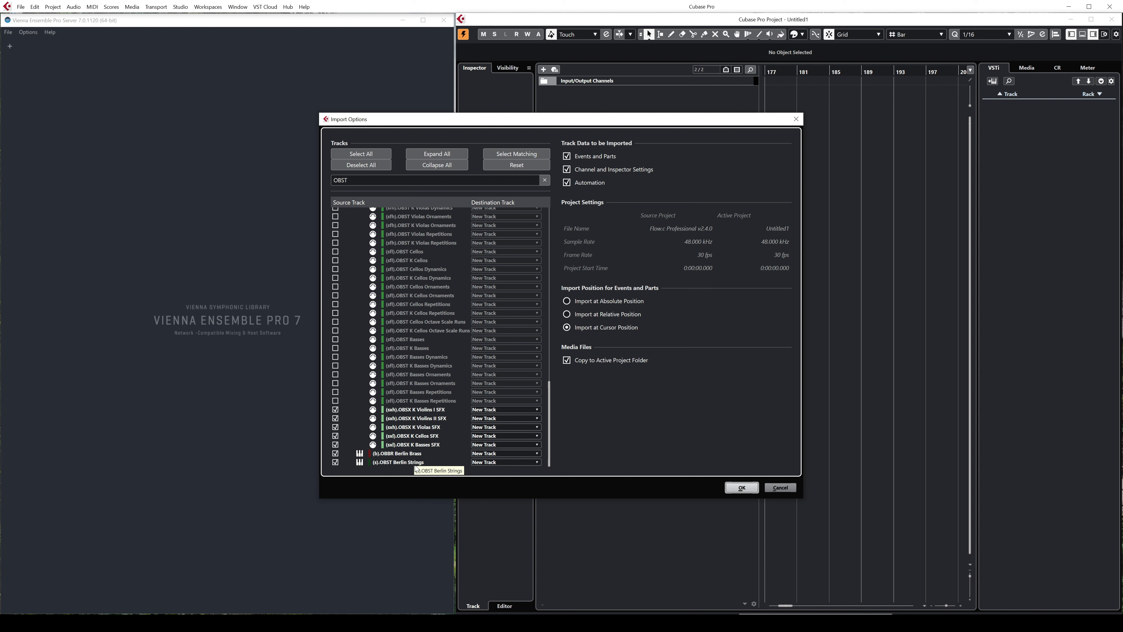
pyautogui.moveTo(548, 449)
pyautogui.mouseDown()
pyautogui.moveTo(522, 322)
pyautogui.moveTo(536, 260)
pyautogui.moveTo(542, 440)
pyautogui.mouseUp()
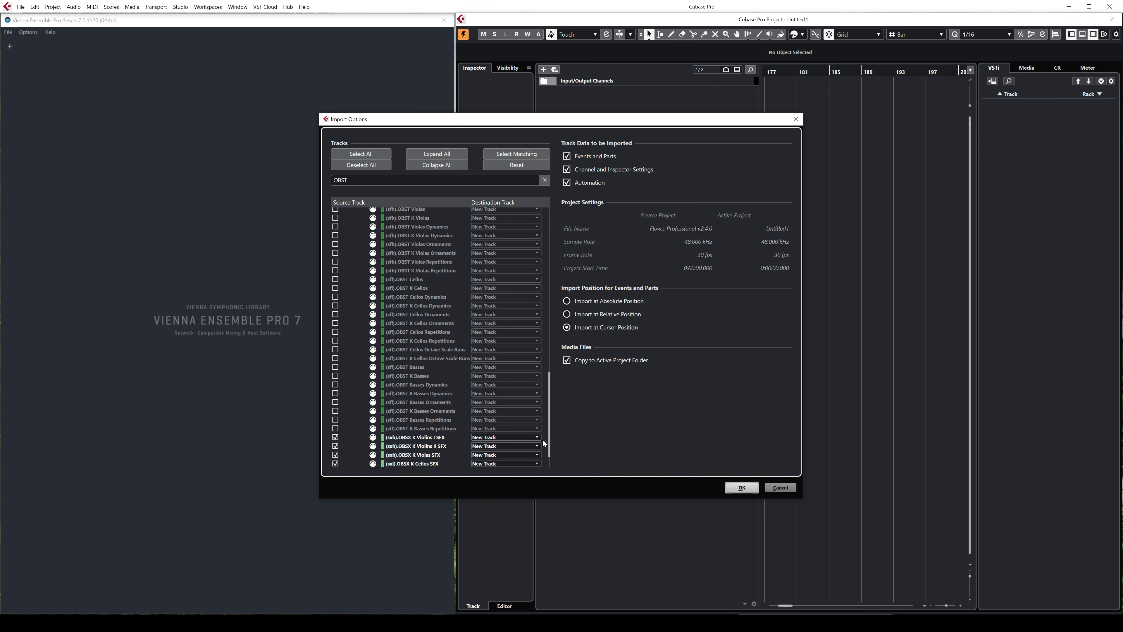
# Clear the track filter and mark the whole Group Tracks folder, from Orchestra to All Sections, for import.
pyautogui.click(544, 179)
pyautogui.moveTo(548, 224); pyautogui.dragTo(558, 460)
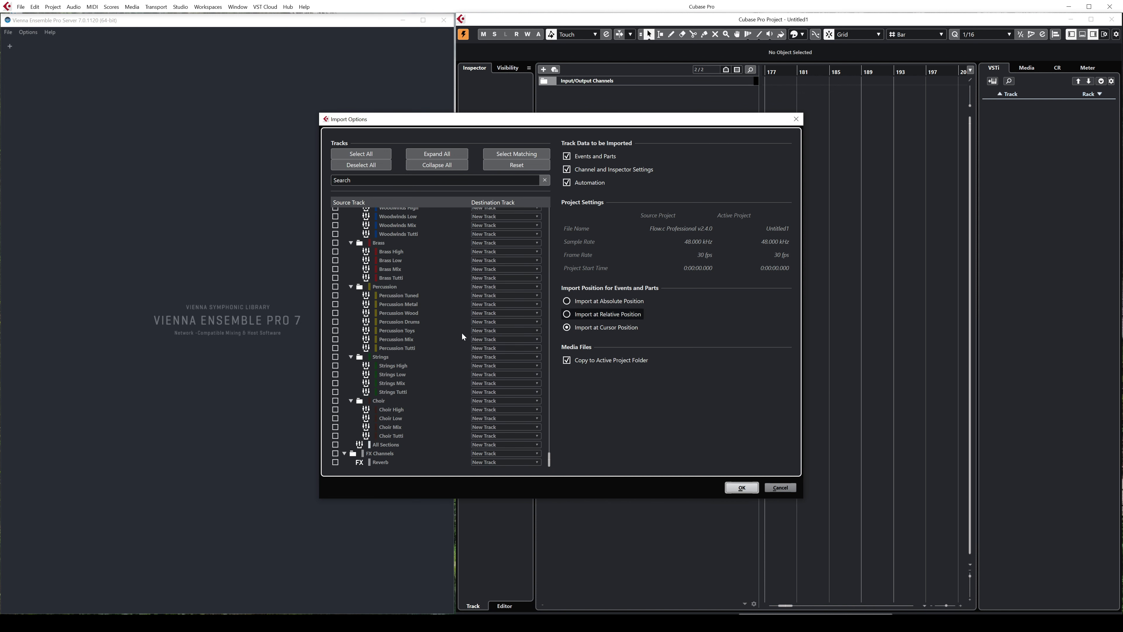
pyautogui.scroll(6, 423, 346)
pyautogui.click(335, 319)
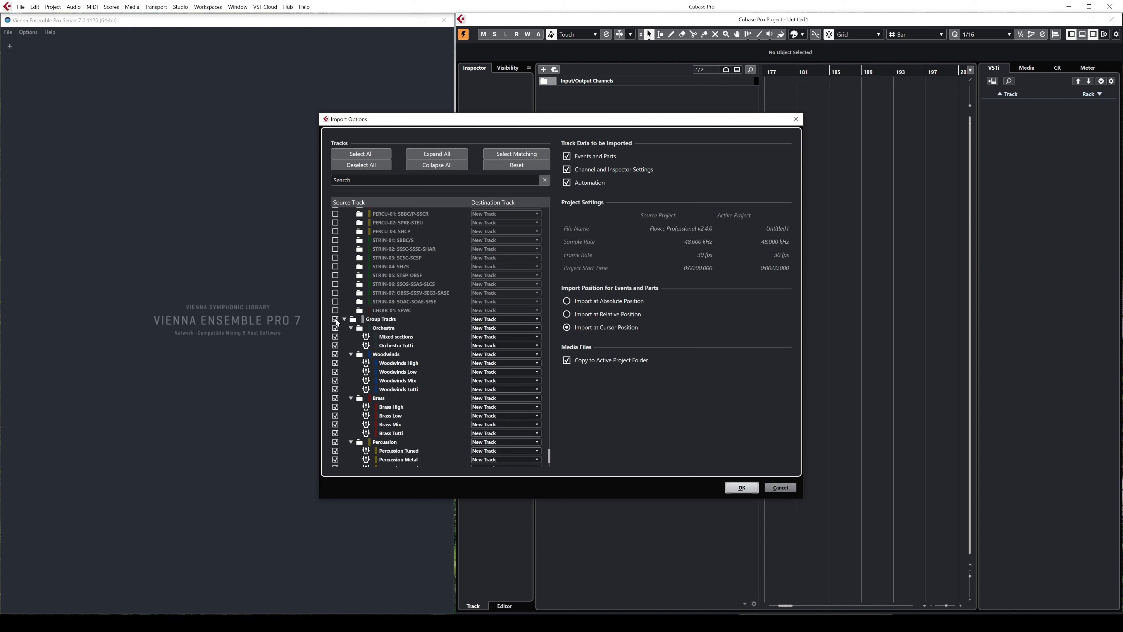
pyautogui.scroll(-6, 373, 337)
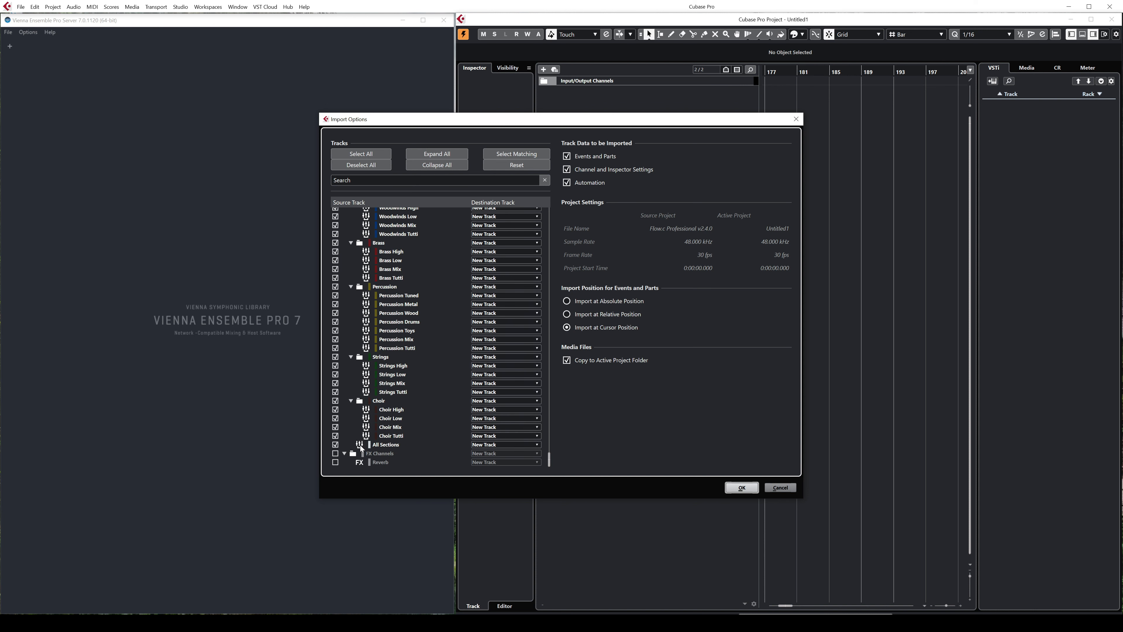
# Mark the FX Channels folder with its Reverb track for import and import all marked tracks into the project.
pyautogui.click(335, 453)
pyautogui.scroll(4, 421, 303)
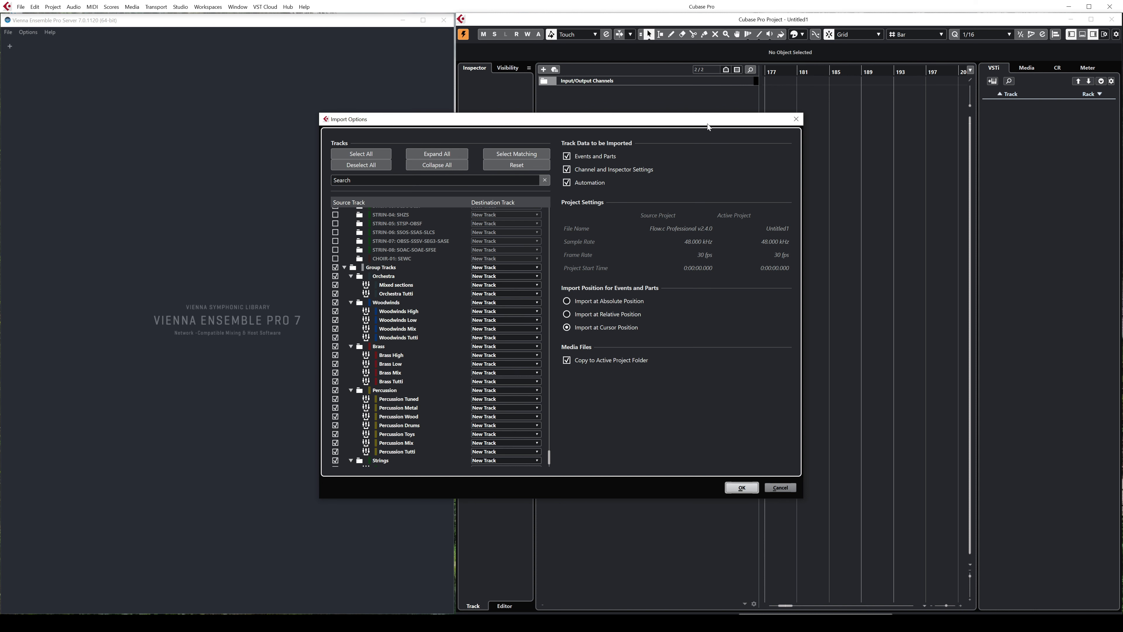
pyautogui.moveTo(707, 125); pyautogui.dragTo(654, 118)
pyautogui.scroll(-2, 391, 300)
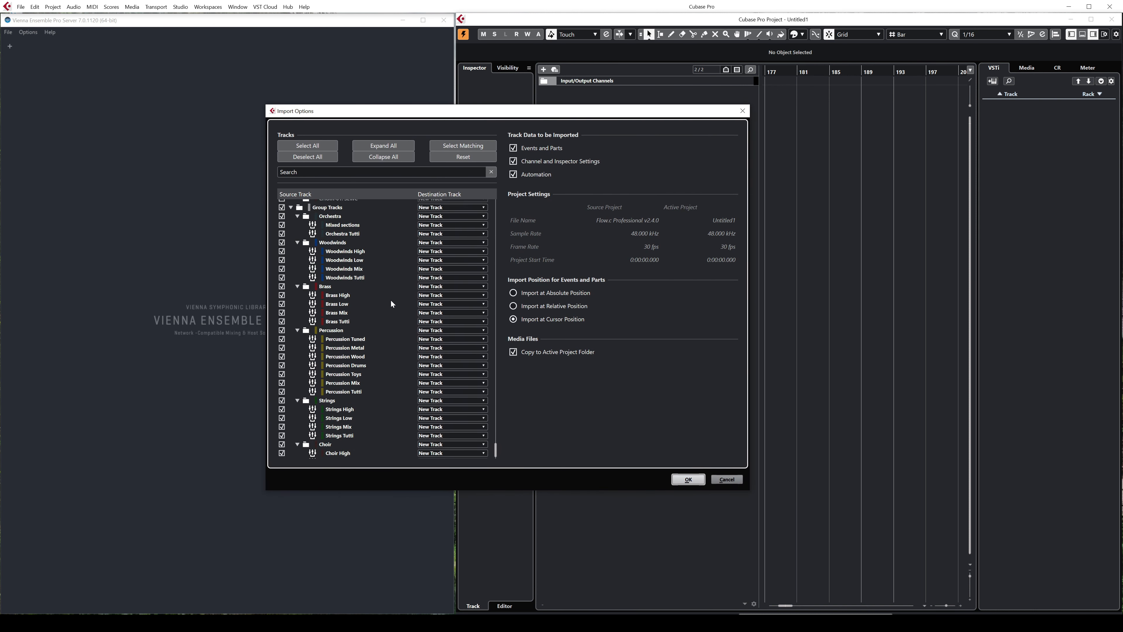
pyautogui.scroll(10, 390, 300)
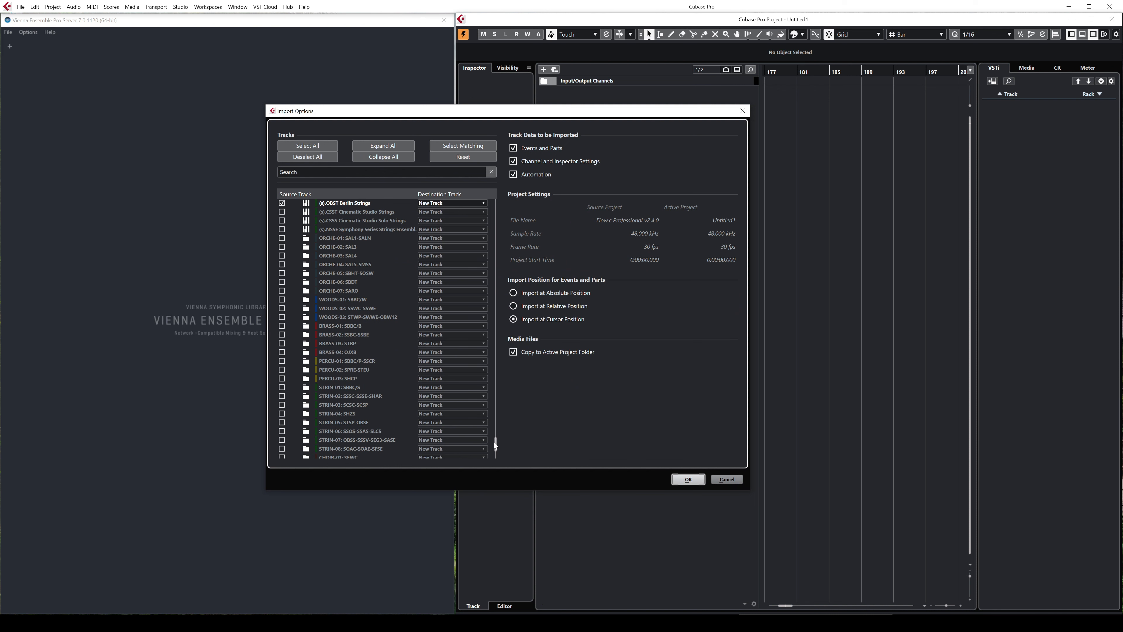
pyautogui.moveTo(495, 445); pyautogui.dragTo(496, 434)
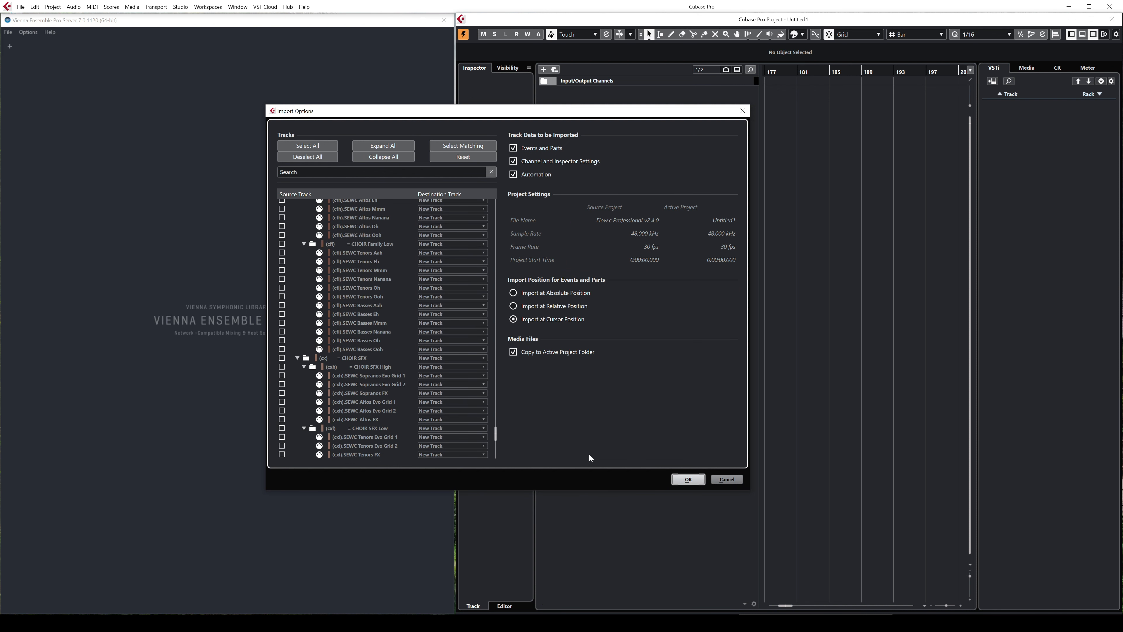
pyautogui.click(689, 479)
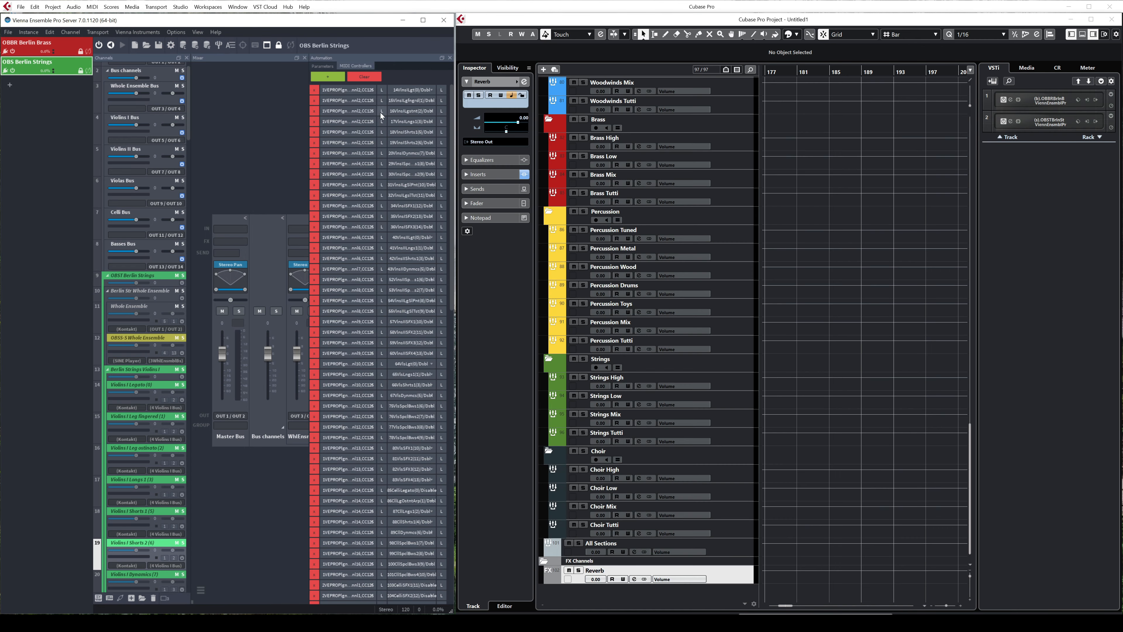
# Review the imported brass and strings tracks in Cubase and the OBBR Berlin Brass channels in Vienna Ensemble Pro.
pyautogui.click(450, 58)
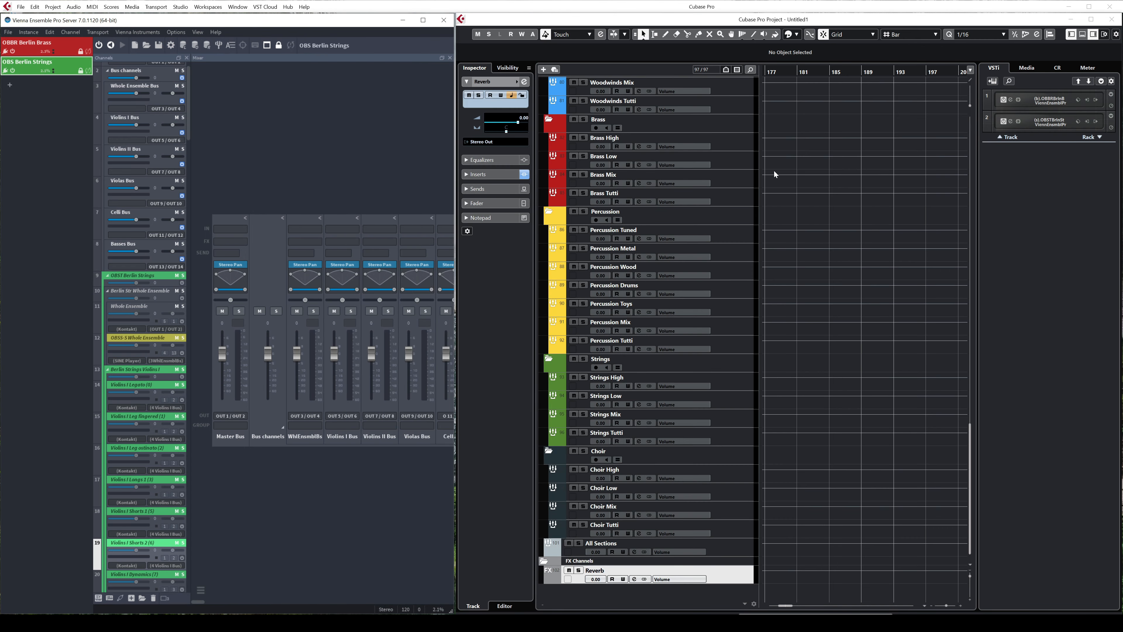
pyautogui.scroll(20, 725, 326)
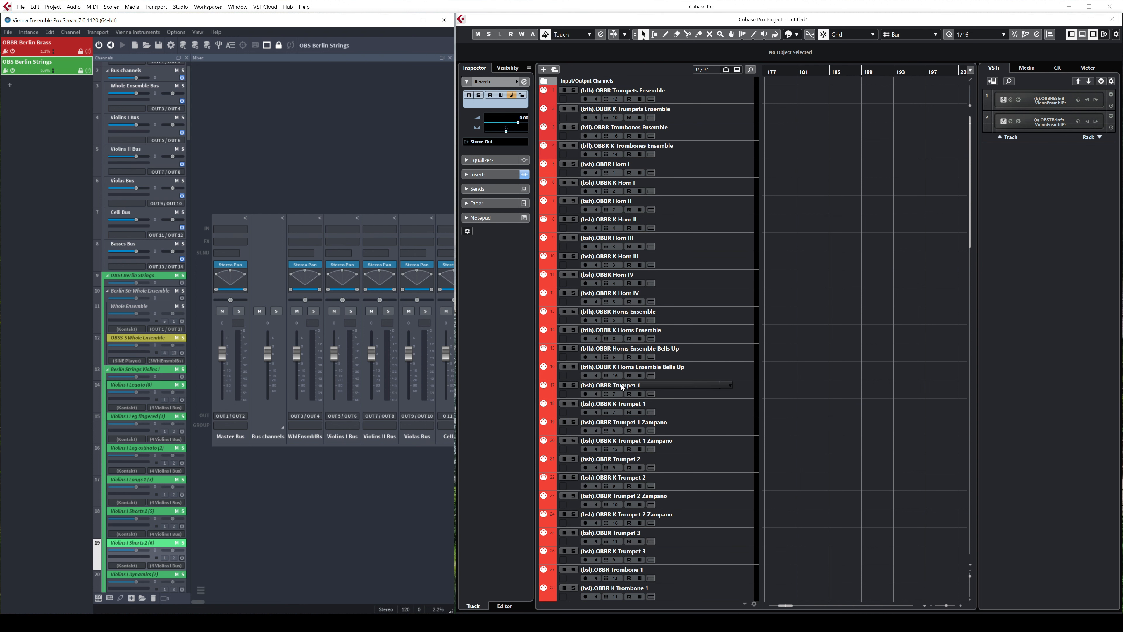
pyautogui.scroll(-5, 657, 254)
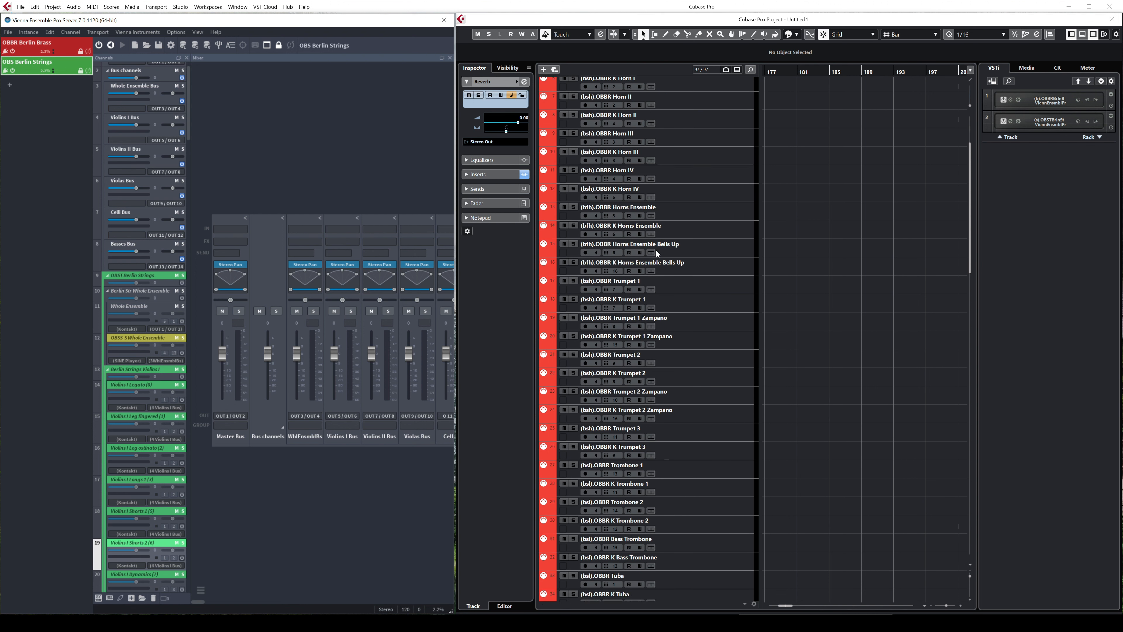
pyautogui.scroll(-3, 658, 253)
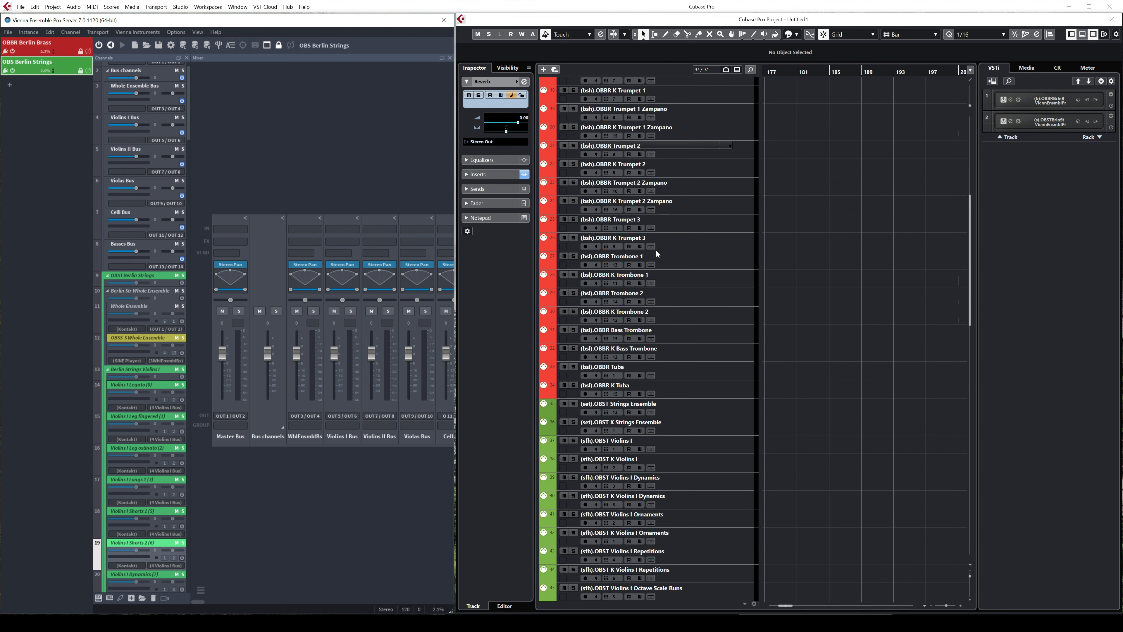
pyautogui.scroll(3, 657, 253)
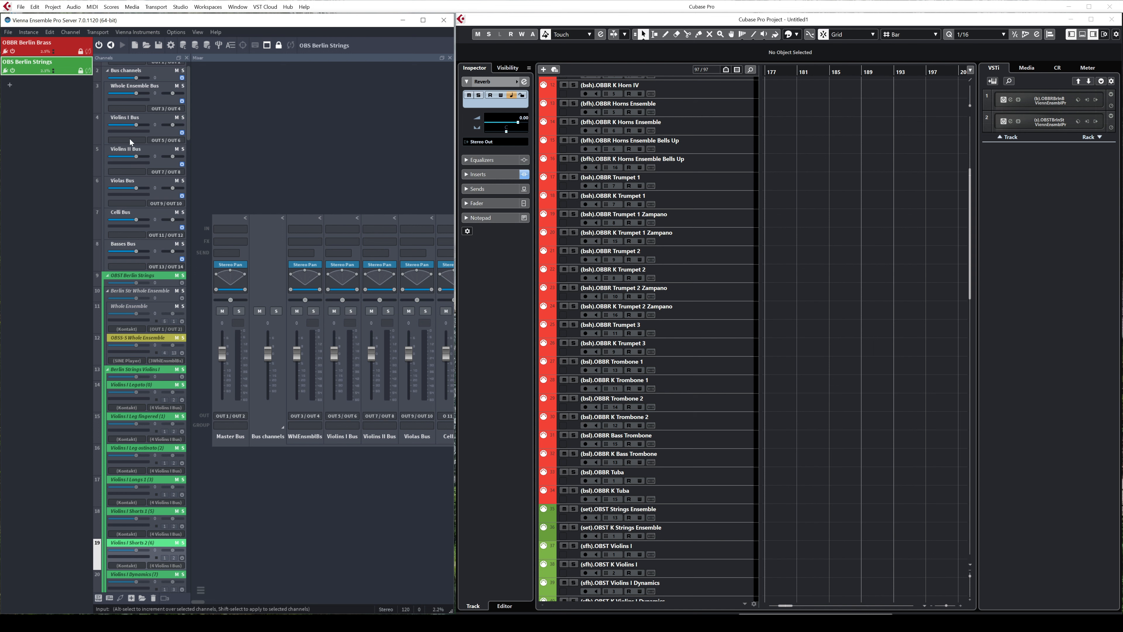
pyautogui.click(27, 44)
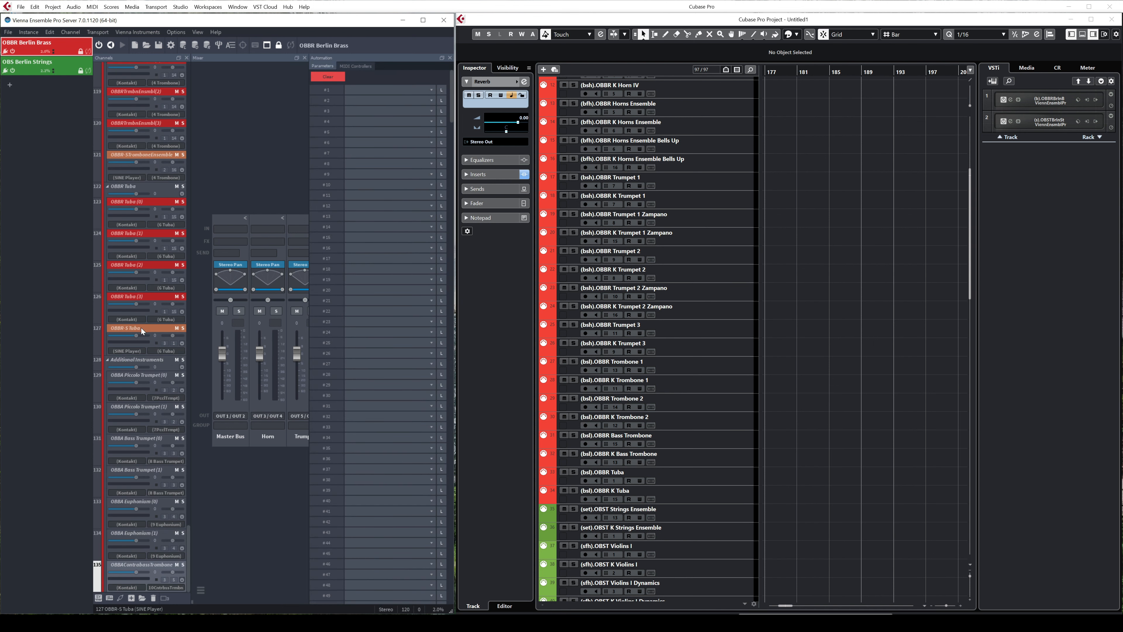
pyautogui.scroll(3, 143, 331)
pyautogui.scroll(5, 142, 330)
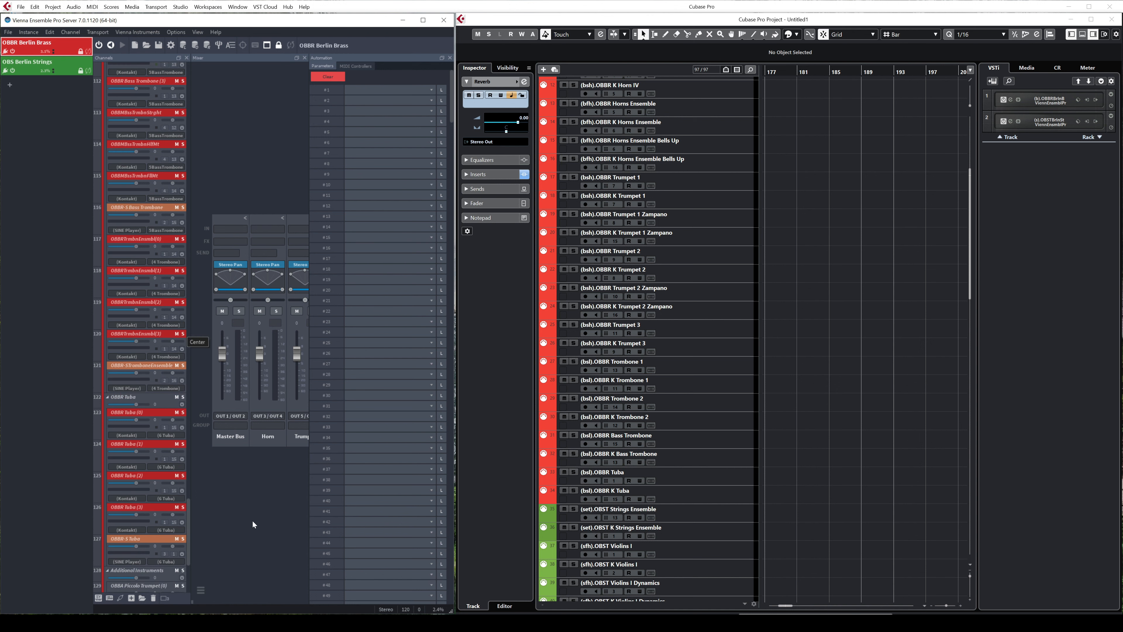
# Select the OBBR K Trumpet 3 track in Cubase and show its articulations in the Flow+ window of Open Stage Control.
pyautogui.moveTo(796, 628); pyautogui.dragTo(650, 217)
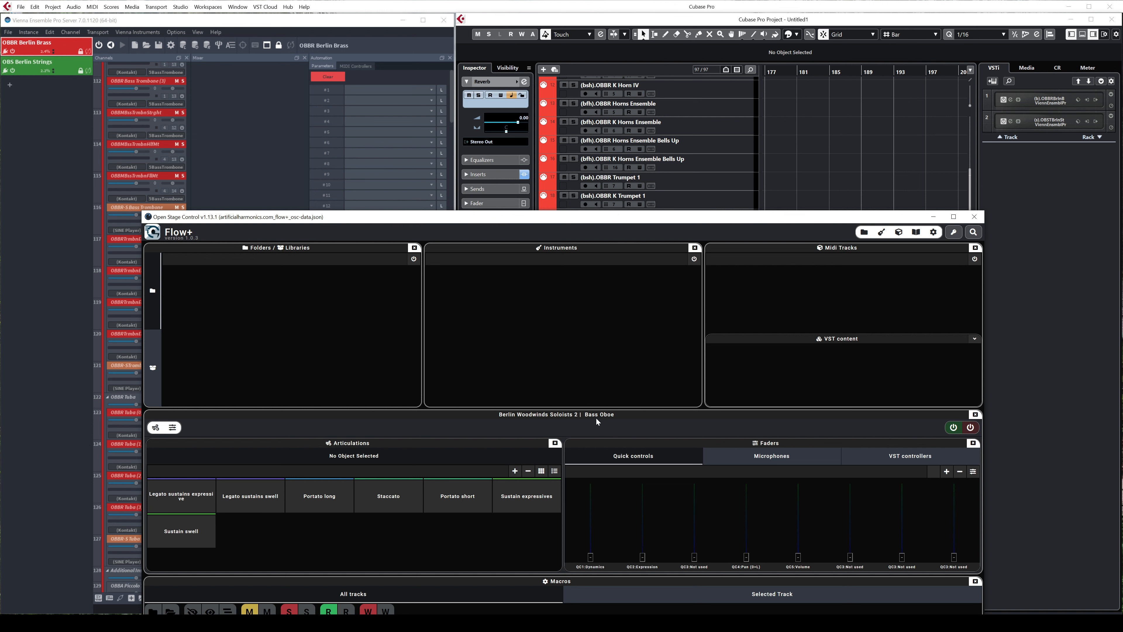
pyautogui.click(690, 20)
pyautogui.click(671, 344)
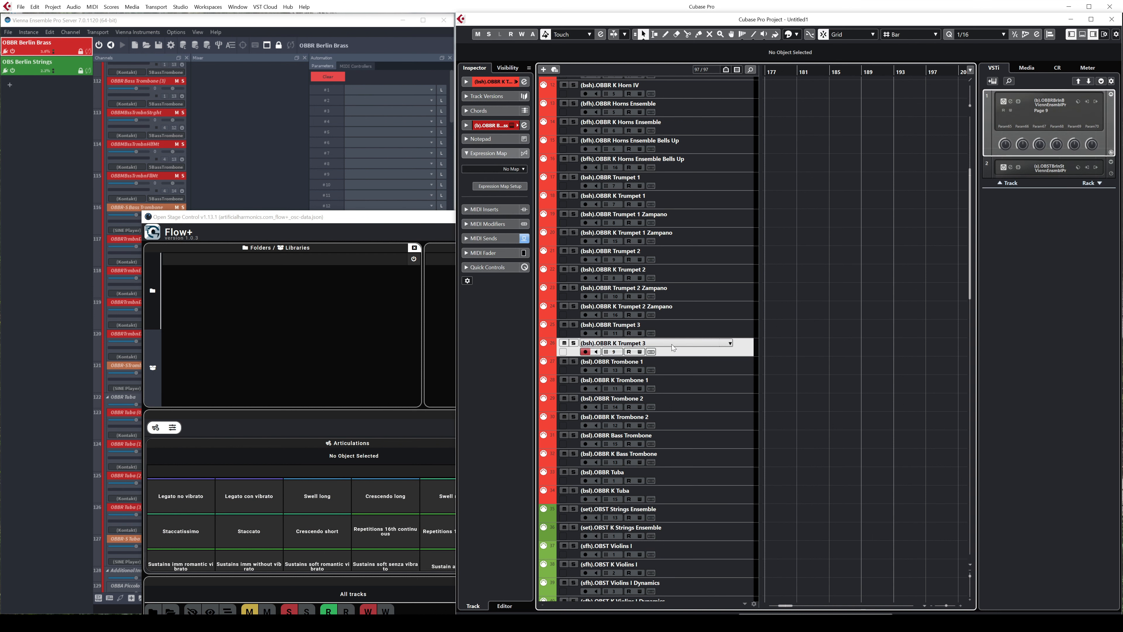
pyautogui.click(384, 217)
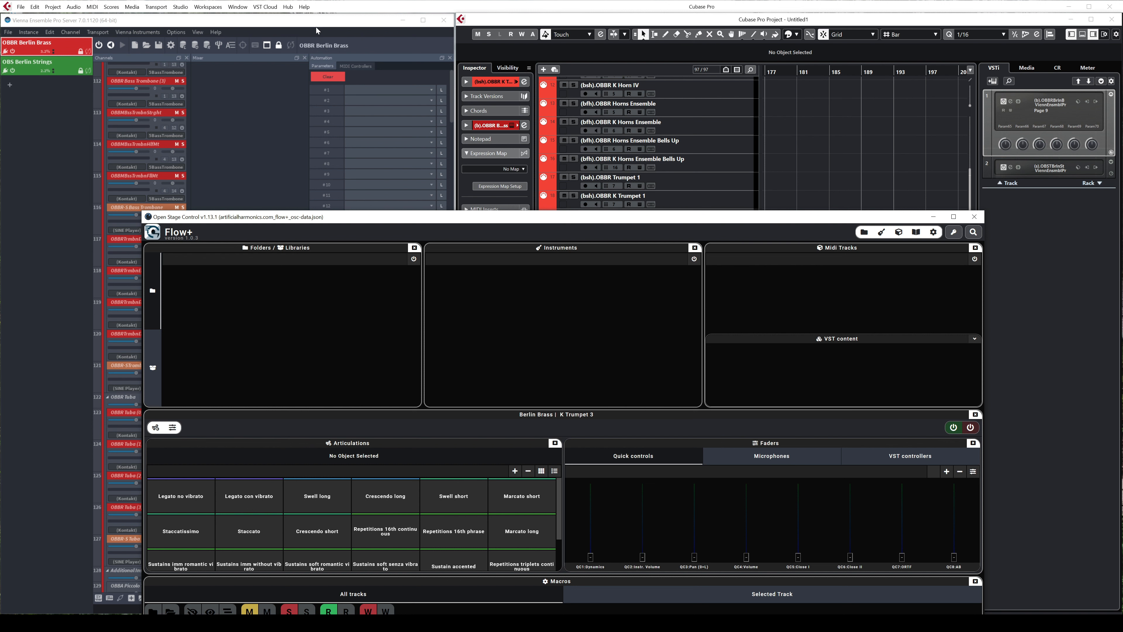
# Switch to Vienna Ensemble Pro and examine the Trumpet 3 channels of the OBBR Berlin Brass instance.
pyautogui.click(287, 27)
pyautogui.click(267, 190)
pyautogui.scroll(5, 137, 322)
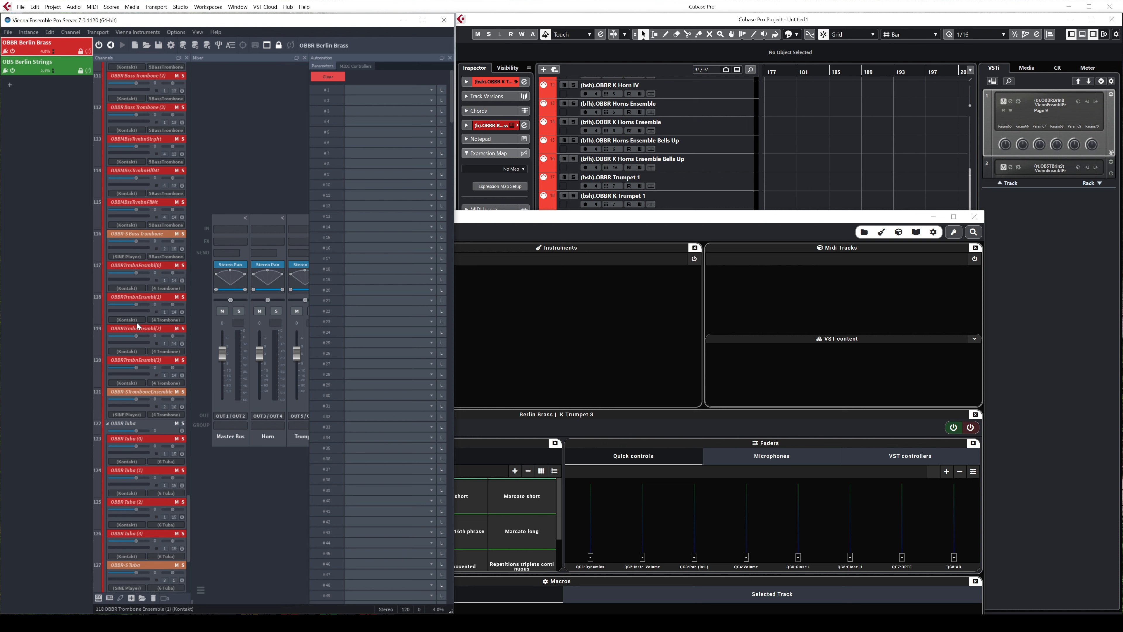
pyautogui.scroll(10, 140, 326)
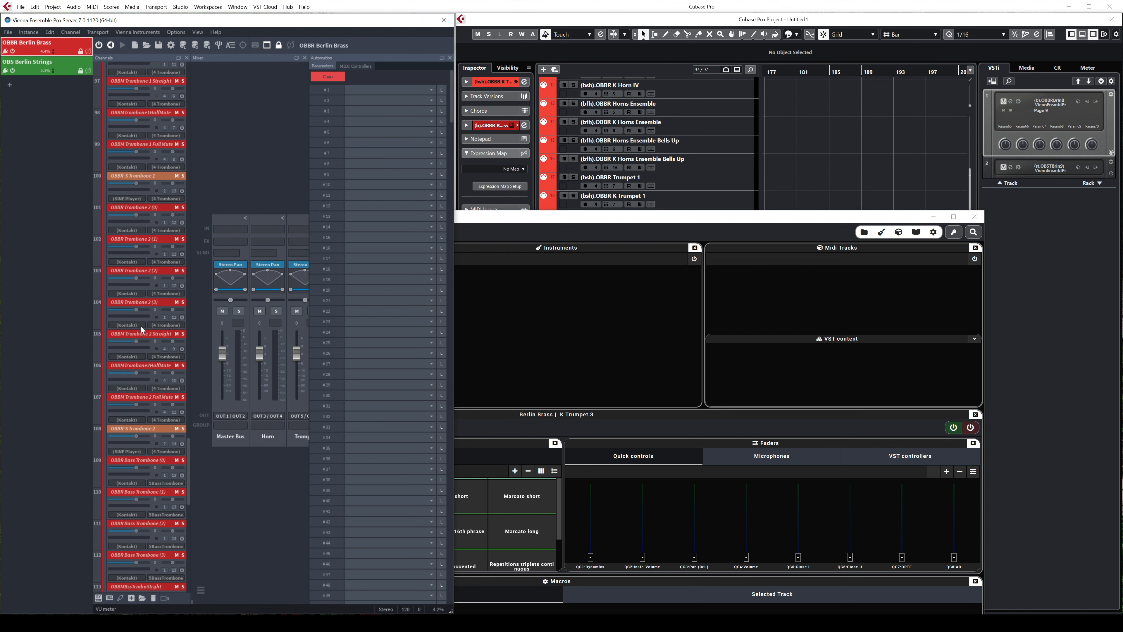
pyautogui.scroll(10, 141, 326)
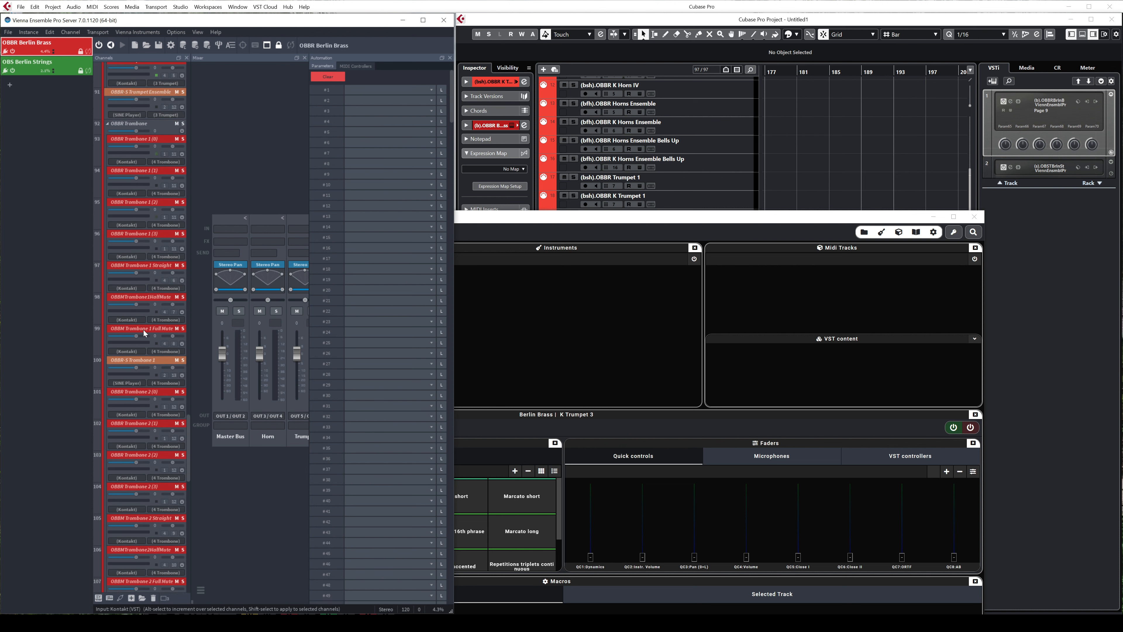
pyautogui.scroll(13, 142, 331)
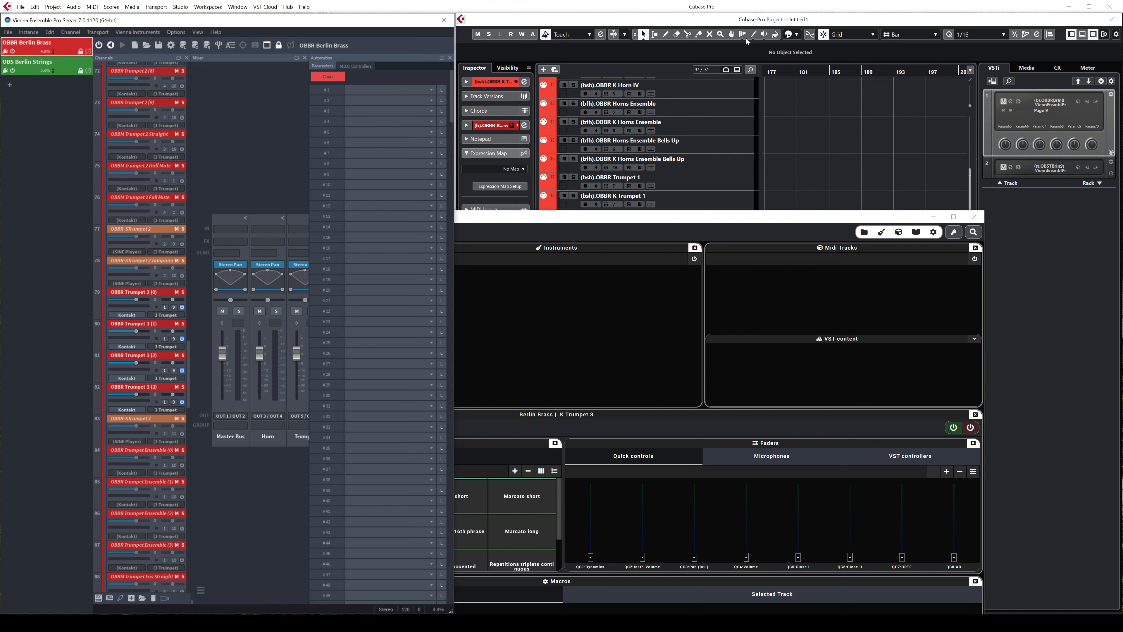
# Switch back to Cubase and select the OBBR Trumpets Ensemble track at the start of the track list.
pyautogui.click(747, 23)
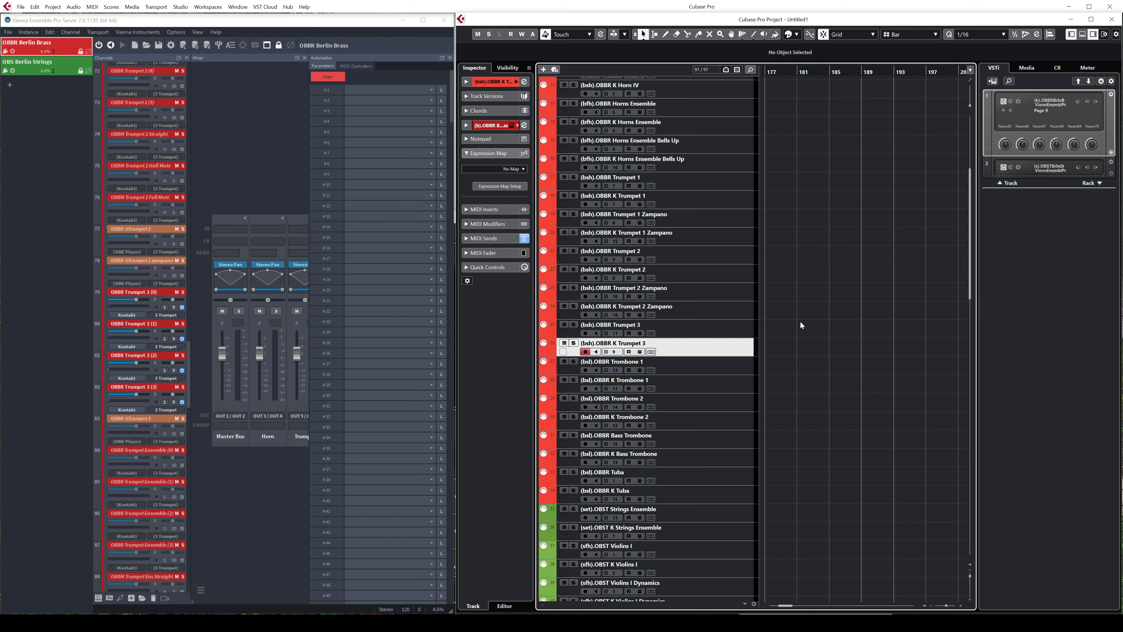
pyautogui.scroll(5, 832, 316)
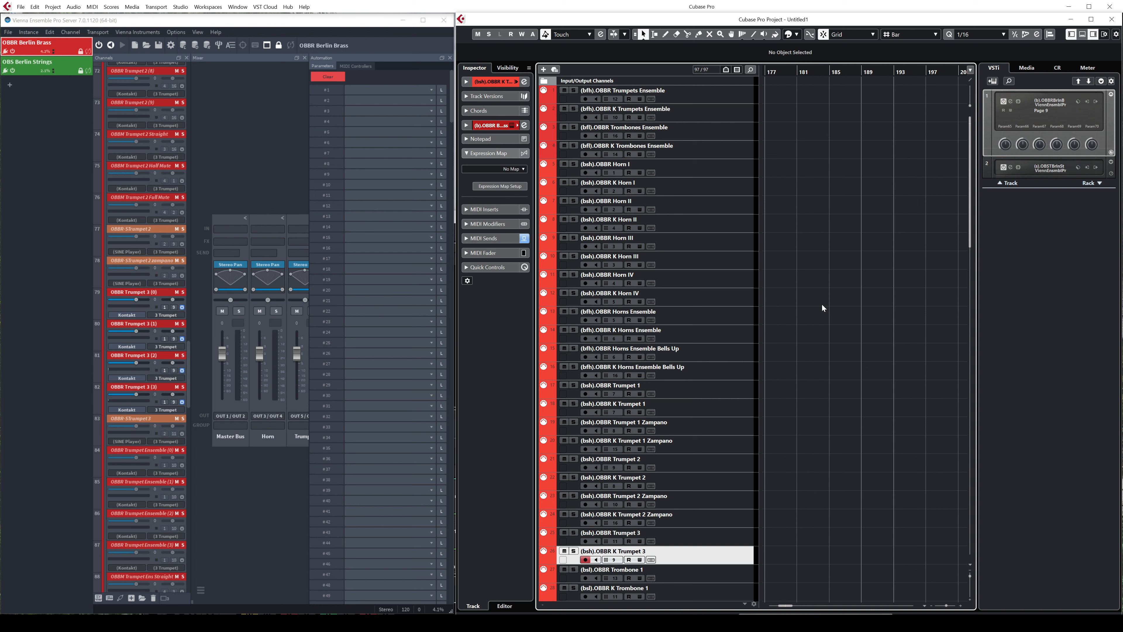
pyautogui.click(712, 94)
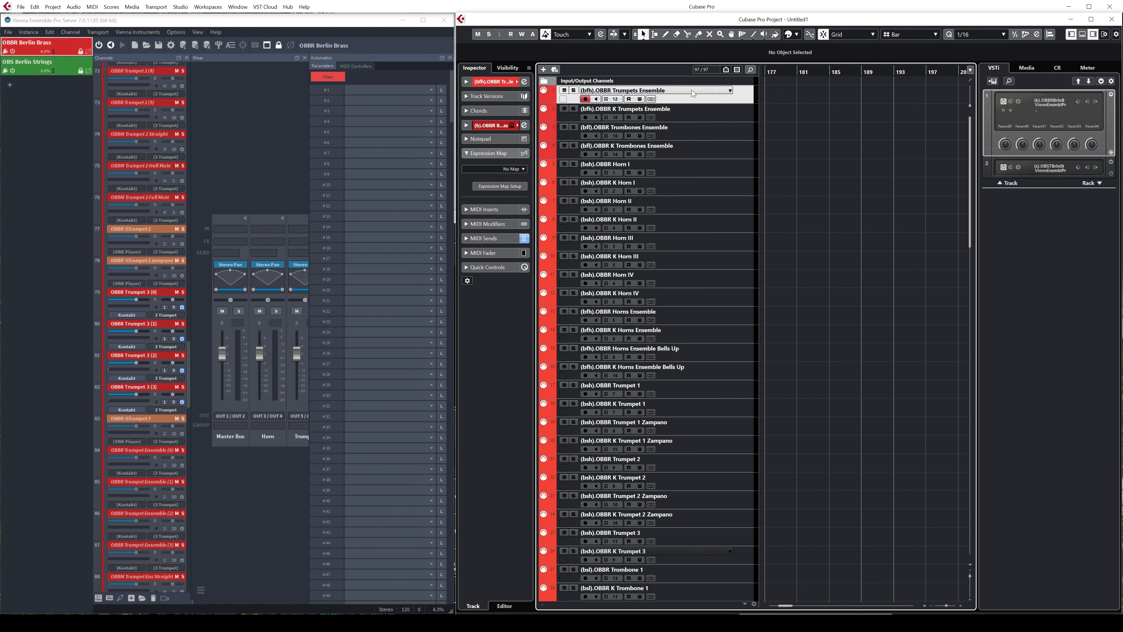
# Open the Expression Map Setup and look through the library folders in 04 generated from which expression maps can be loaded.
pyautogui.click(499, 187)
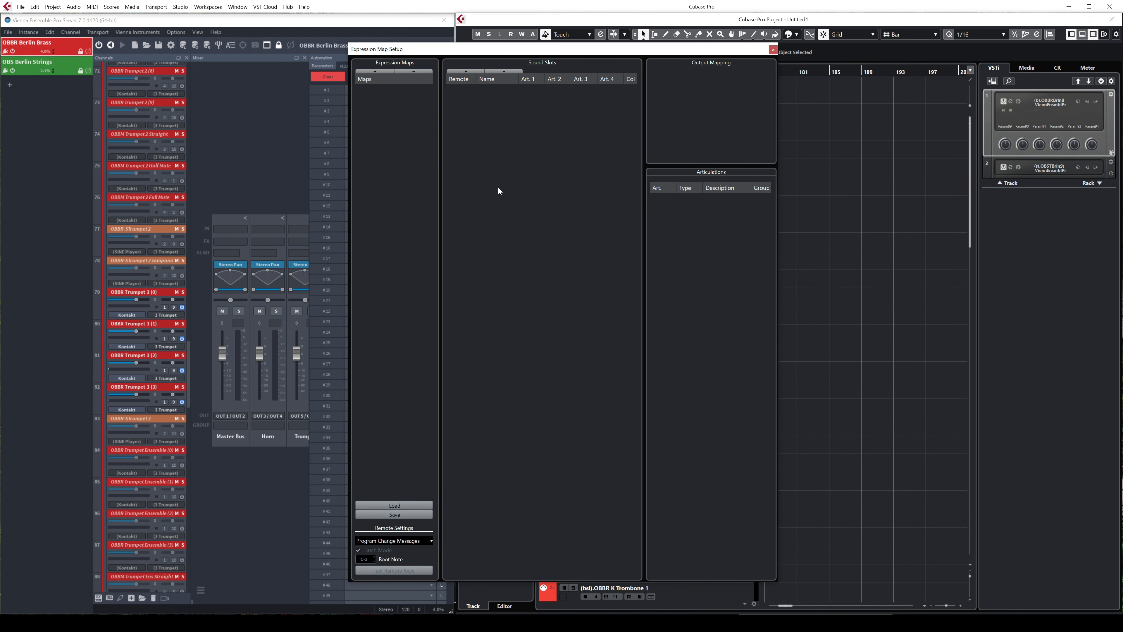
pyautogui.click(414, 505)
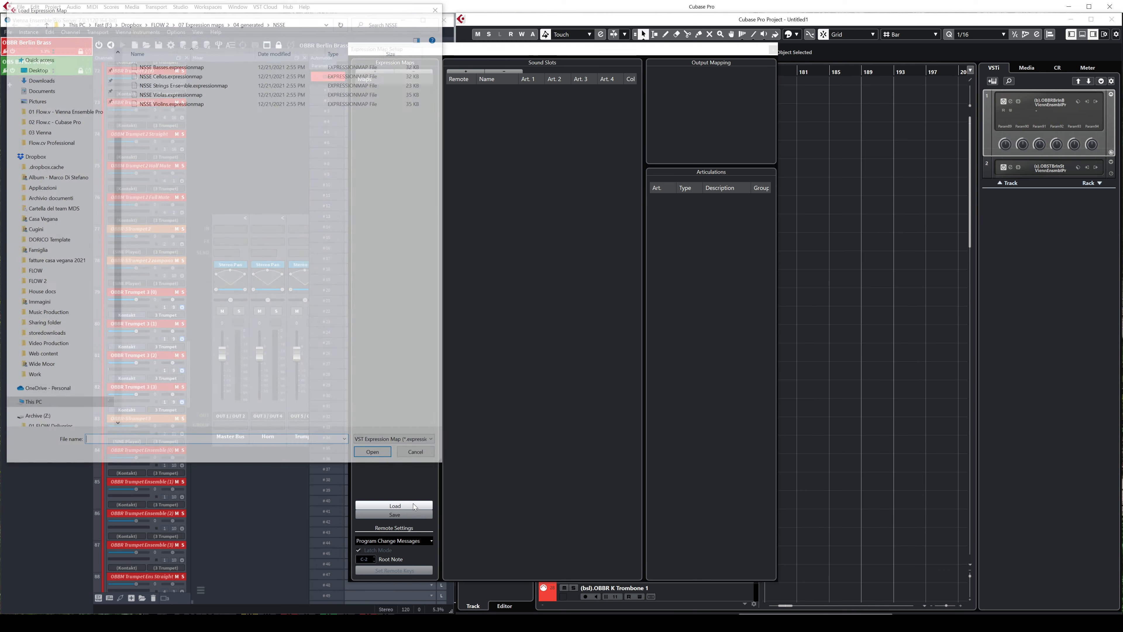
pyautogui.click(256, 25)
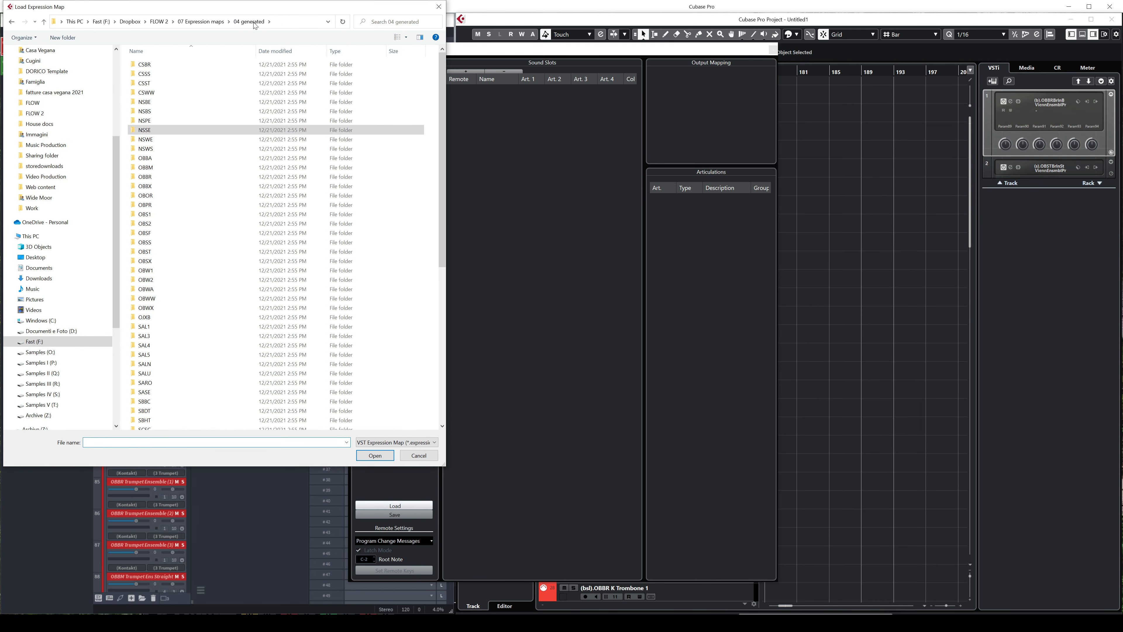
pyautogui.click(186, 158)
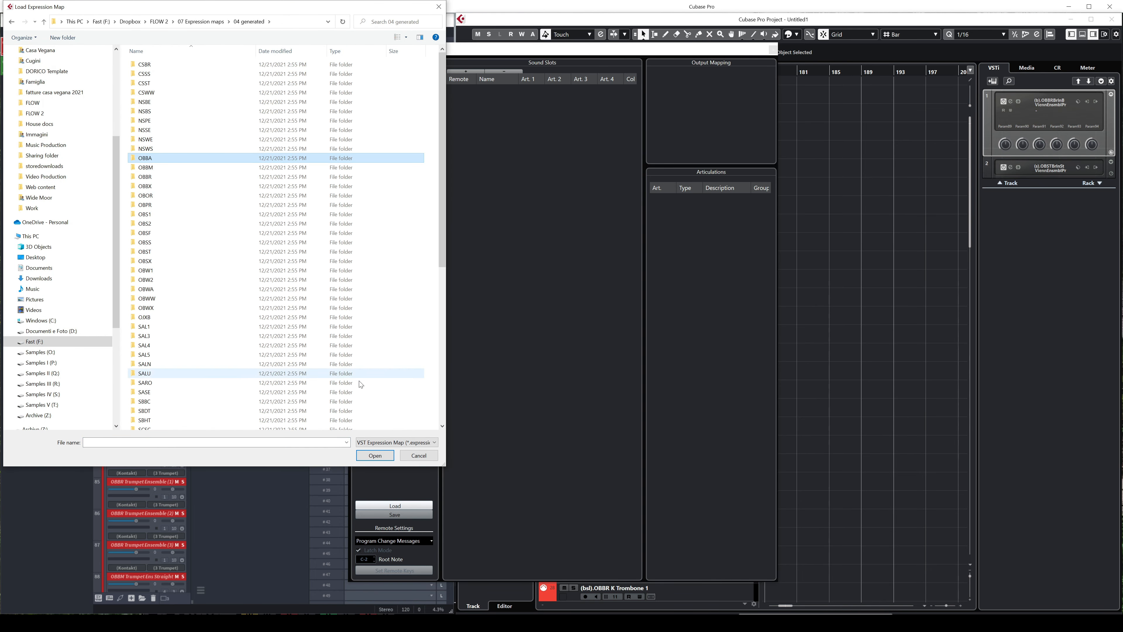
pyautogui.click(419, 455)
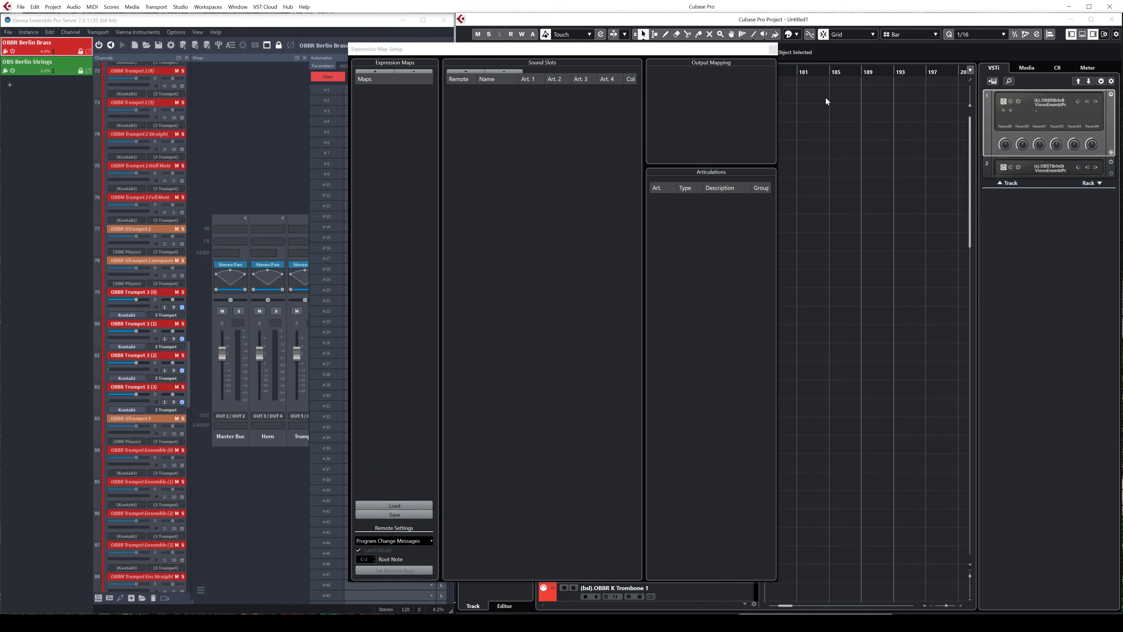
pyautogui.click(773, 50)
# Start another track import from the Flow.c Professional v2.4.0.cpr project.
pyautogui.scroll(-10, 648, 349)
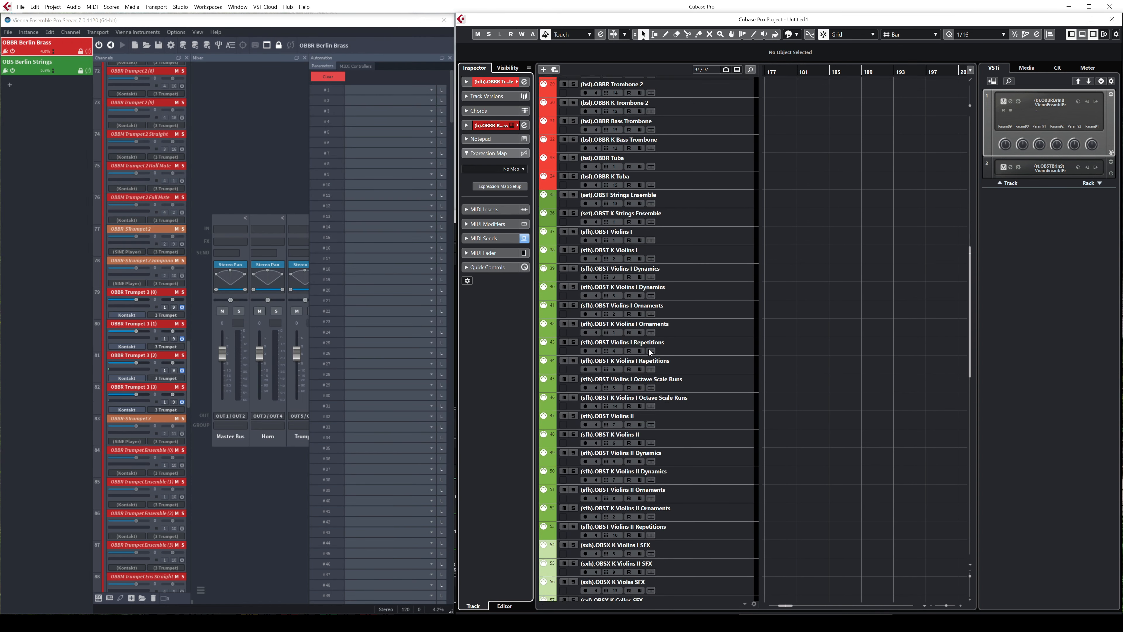
pyautogui.scroll(15, 650, 343)
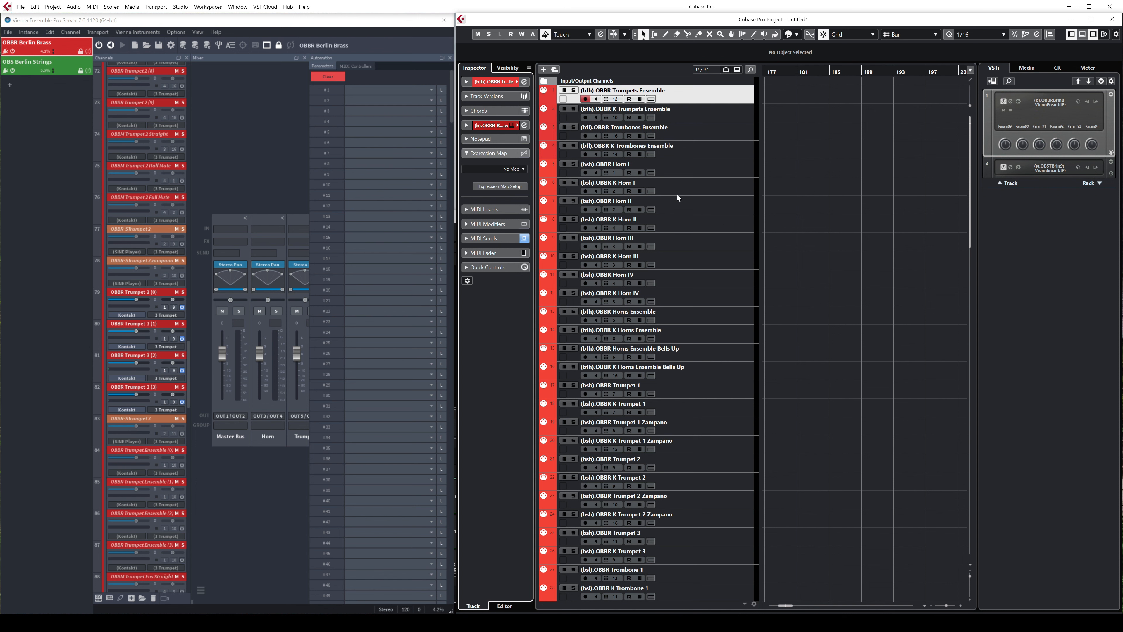
pyautogui.scroll(-20, 814, 204)
pyautogui.scroll(20, 776, 270)
pyautogui.click(20, 7)
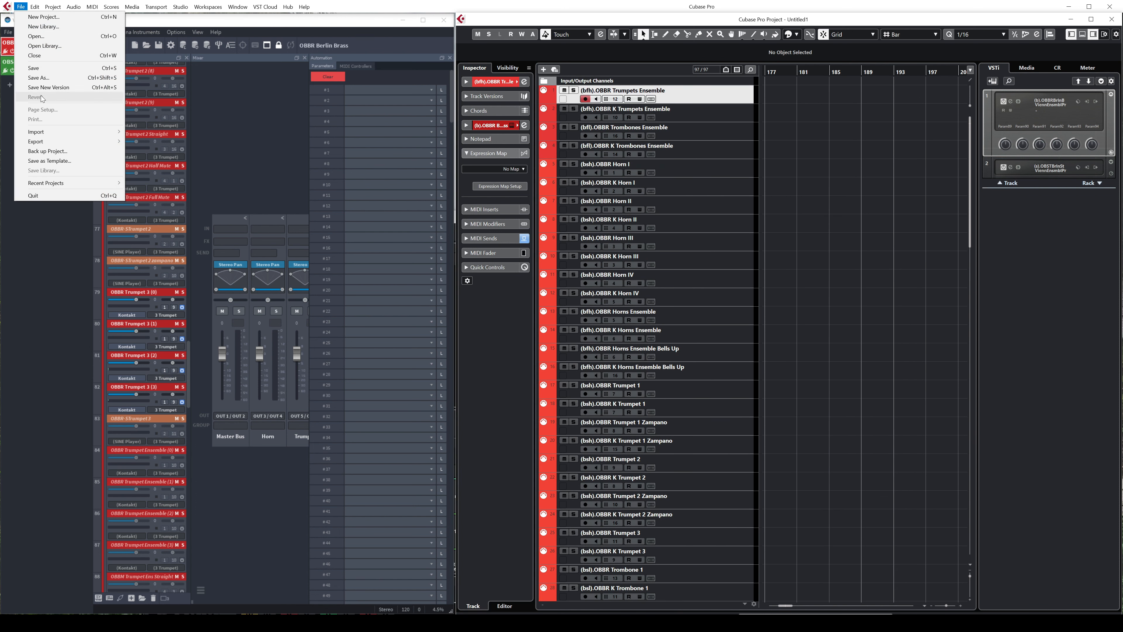
pyautogui.moveTo(58, 130)
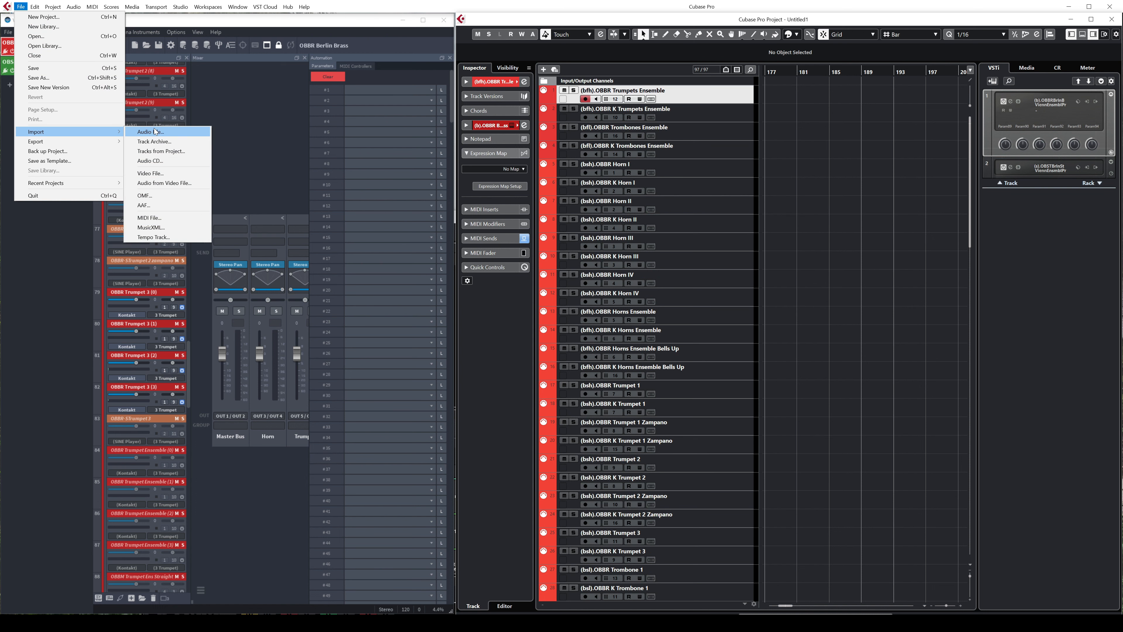
pyautogui.click(173, 151)
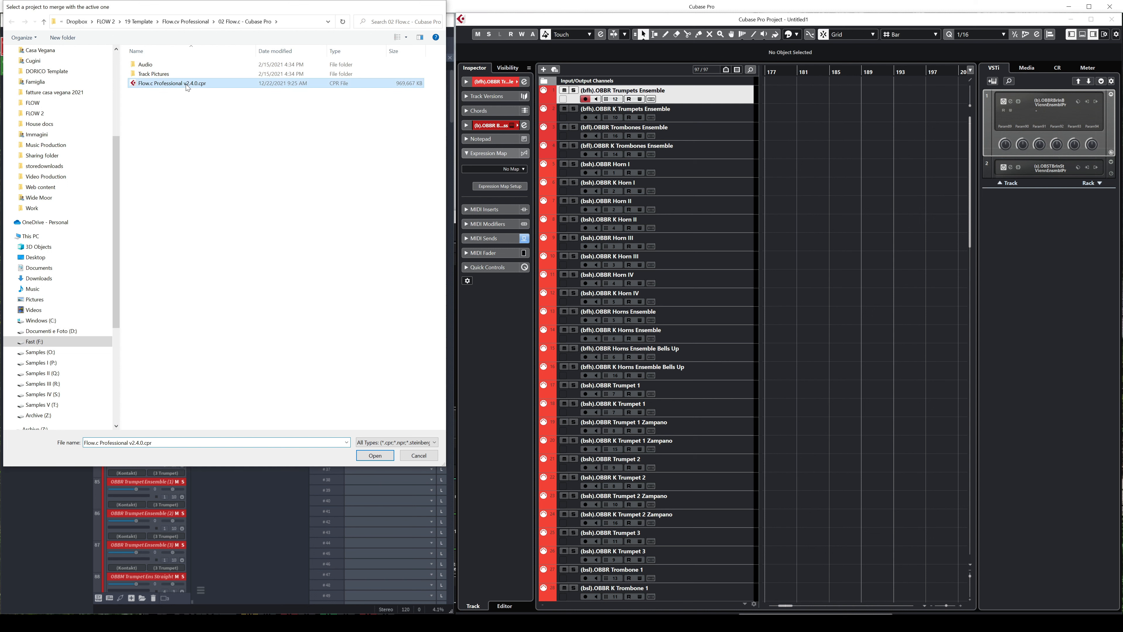
pyautogui.doubleClick(188, 84)
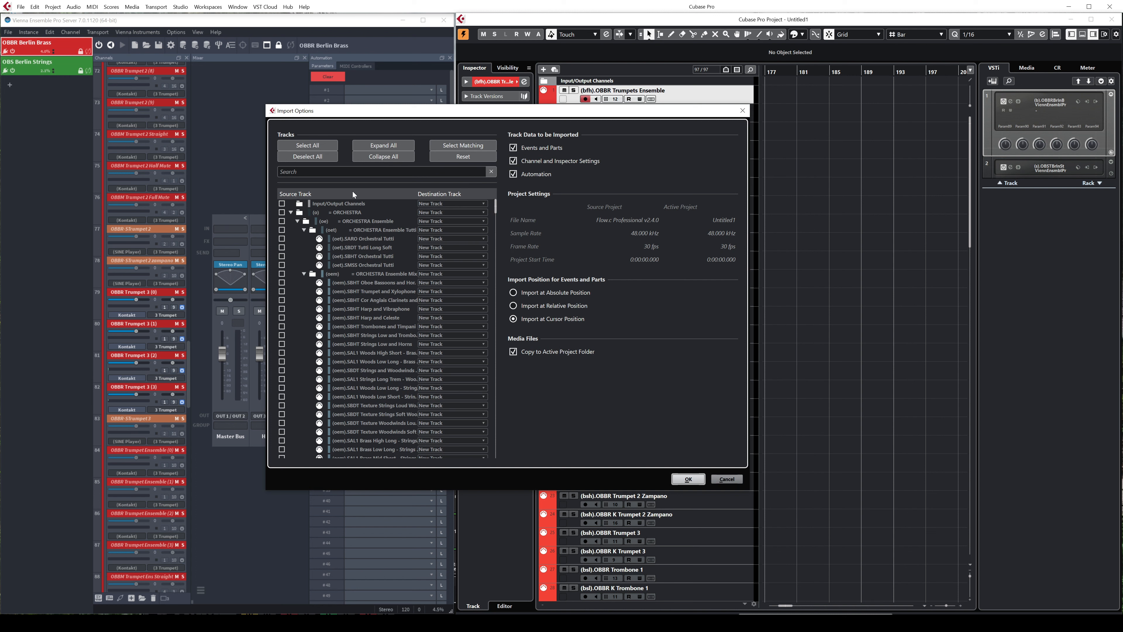
# Filter the source tracks in the import options by CSBR.
pyautogui.click(332, 171)
pyautogui.write('C')
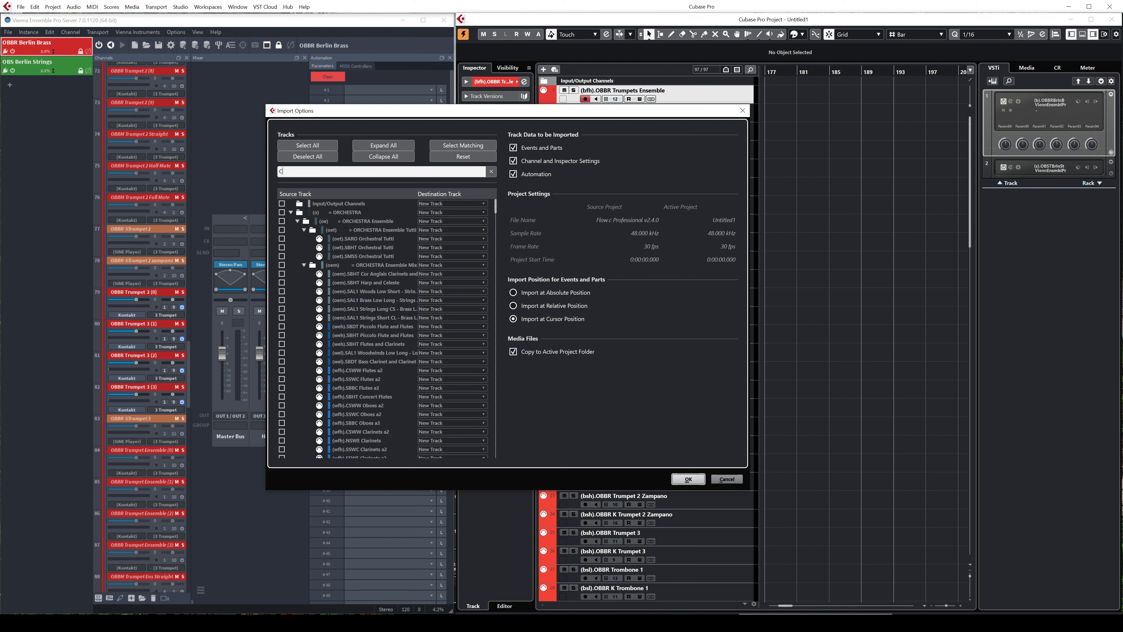
pyautogui.write('S')
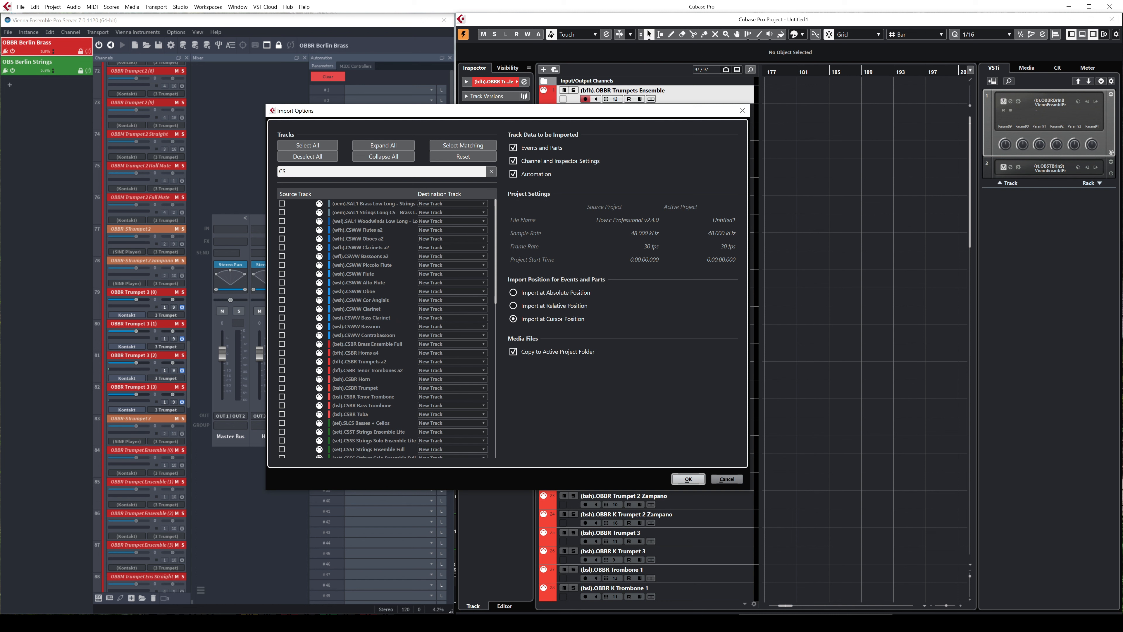
pyautogui.write('BR')
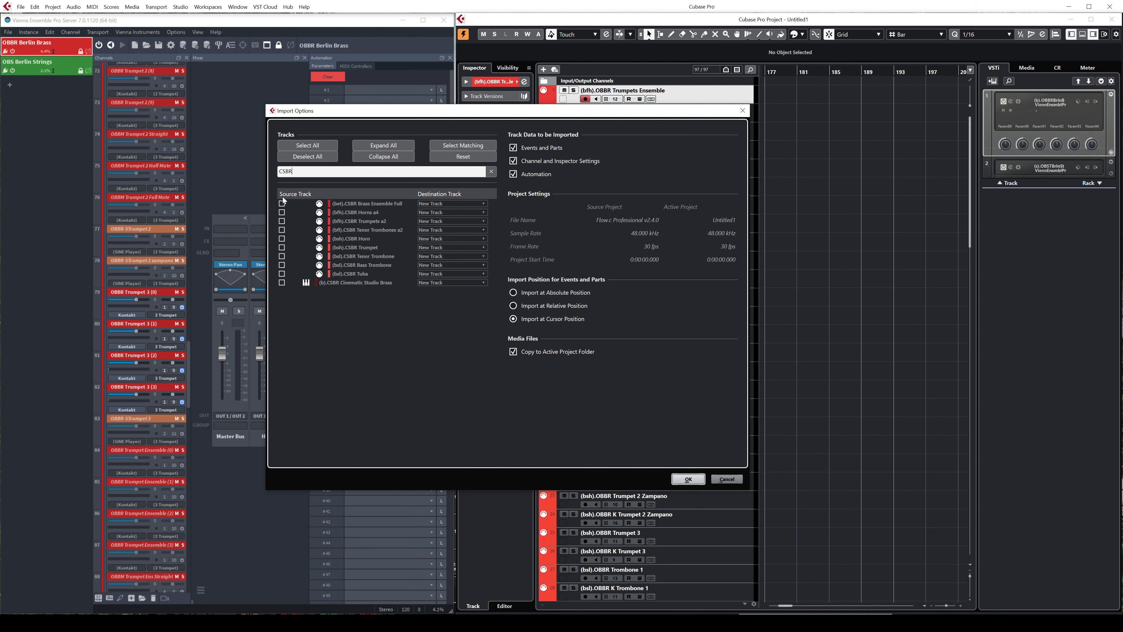
# Mark every CSBR track from Brass Ensemble Full to Tuba plus the CSBR Cinematic Studio Brass instrument, and import them as new tracks.
pyautogui.click(281, 203)
pyautogui.click(282, 213)
pyautogui.click(281, 222)
pyautogui.click(282, 230)
pyautogui.click(282, 239)
pyautogui.click(282, 248)
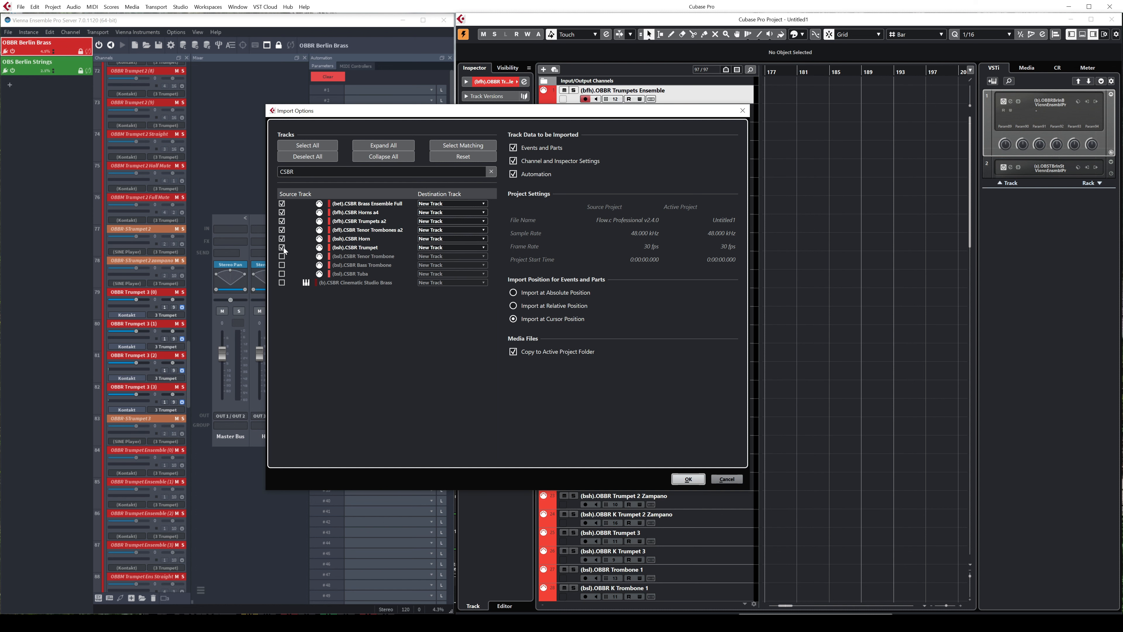
pyautogui.click(281, 257)
pyautogui.click(282, 265)
pyautogui.click(282, 274)
pyautogui.click(282, 283)
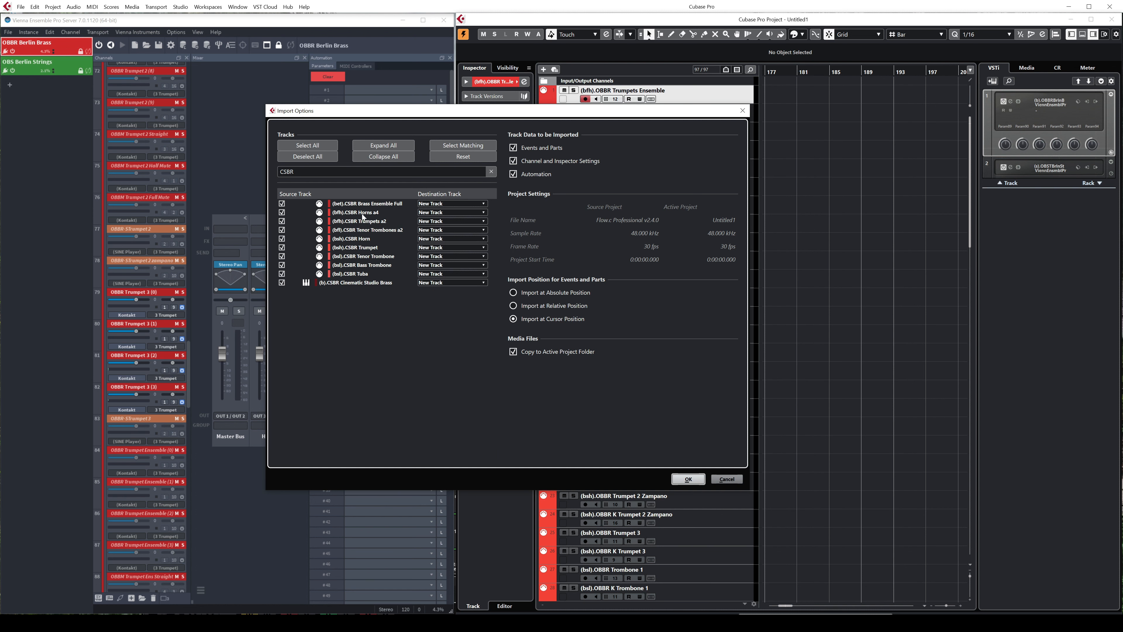
pyautogui.moveTo(580, 117); pyautogui.dragTo(485, 101)
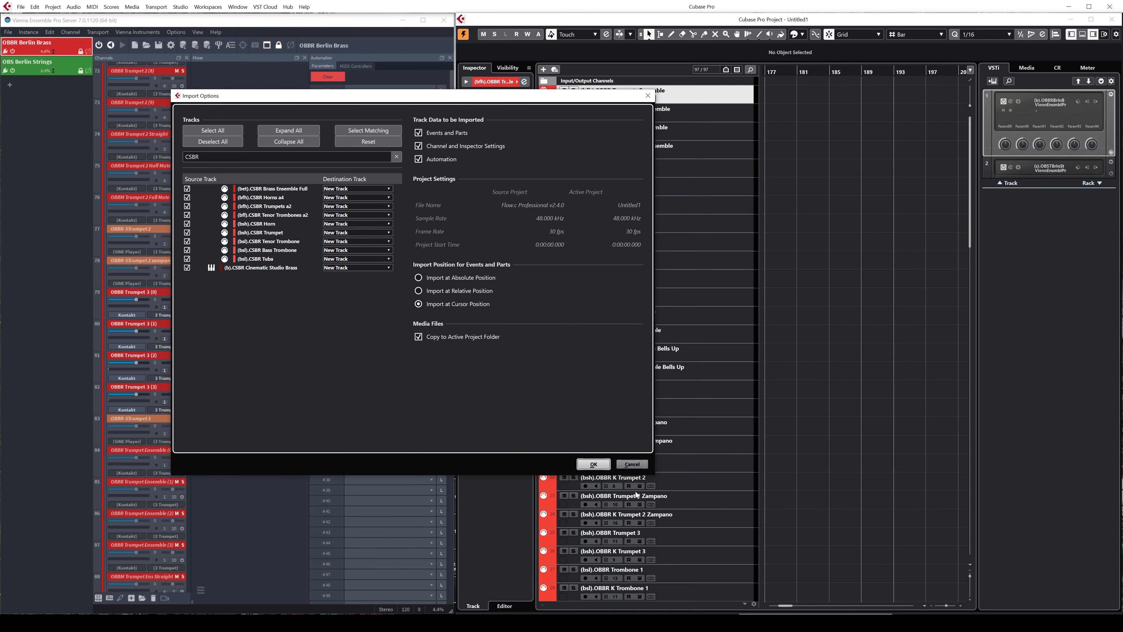
pyautogui.click(592, 464)
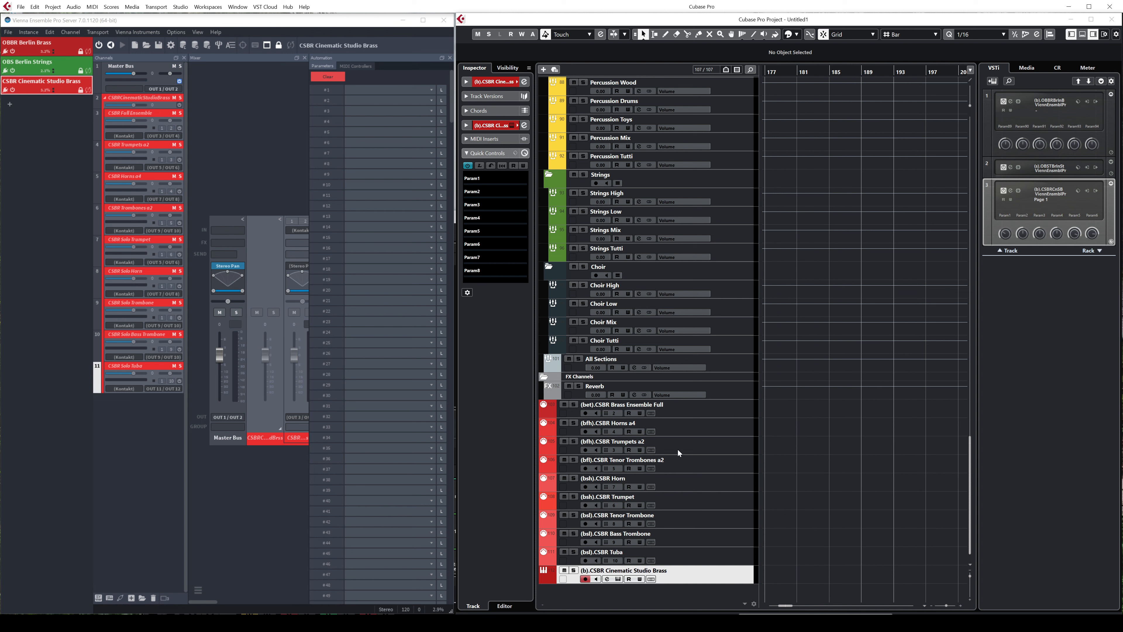
# Select the imported CSBR Horns a4 track and inspect its basic track settings, MIDI sends and expression map assignment.
pyautogui.click(684, 426)
pyautogui.click(491, 81)
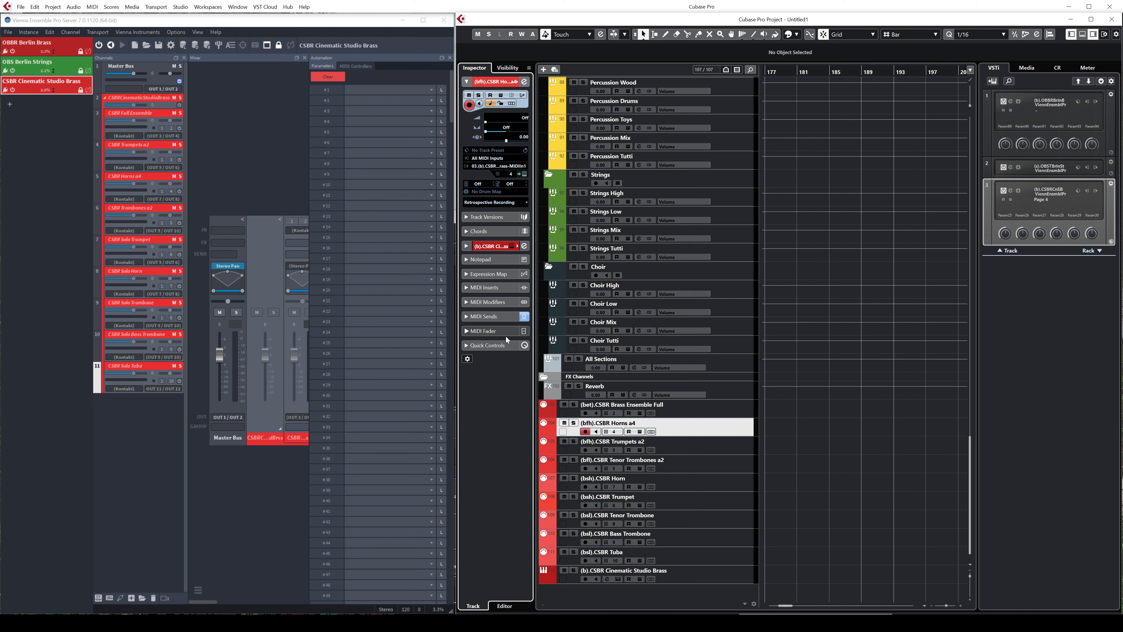
pyautogui.click(500, 319)
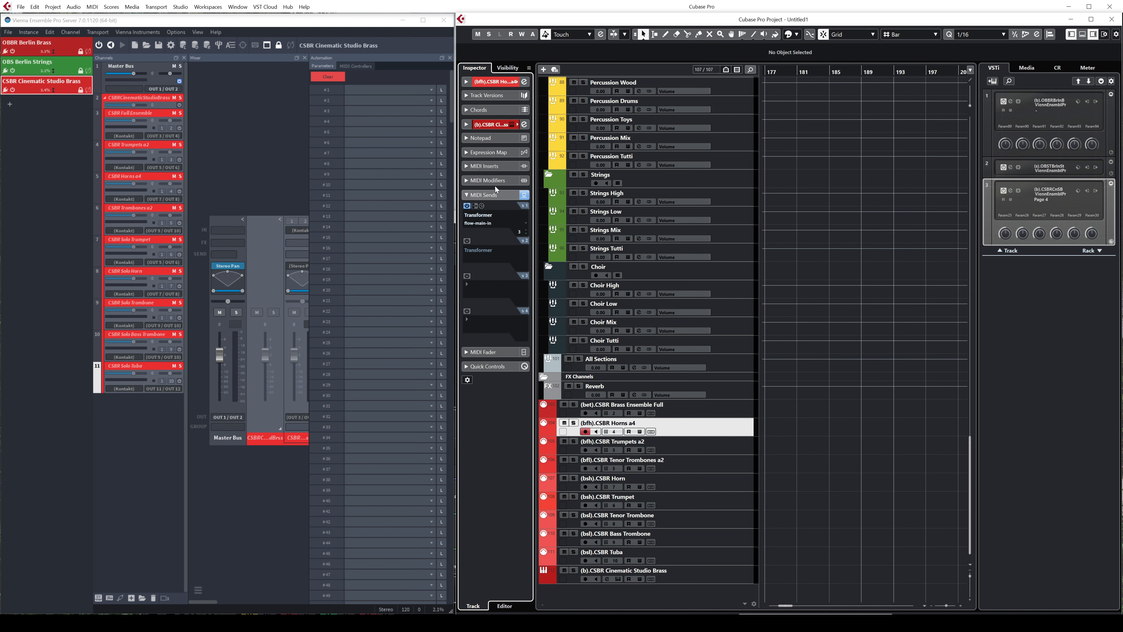
pyautogui.click(498, 152)
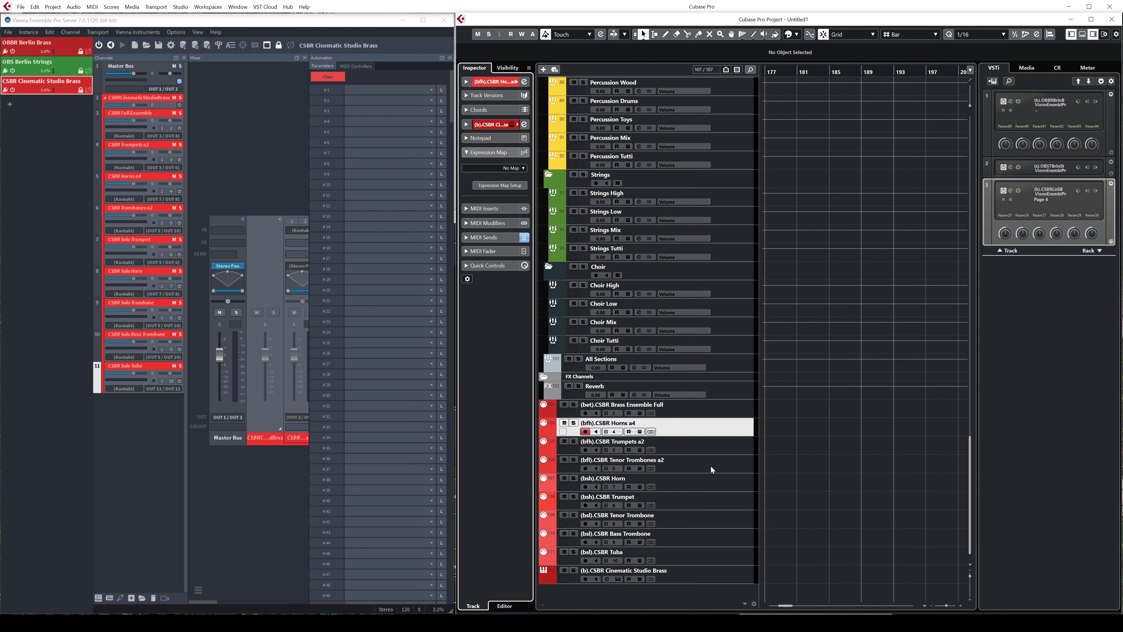
pyautogui.scroll(20, 693, 448)
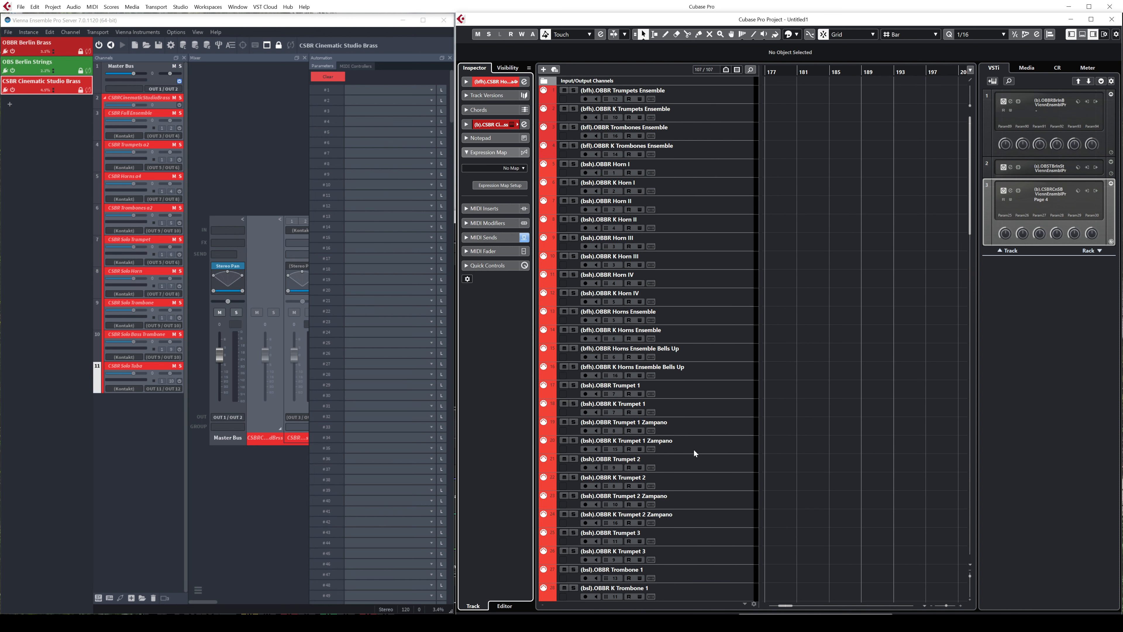